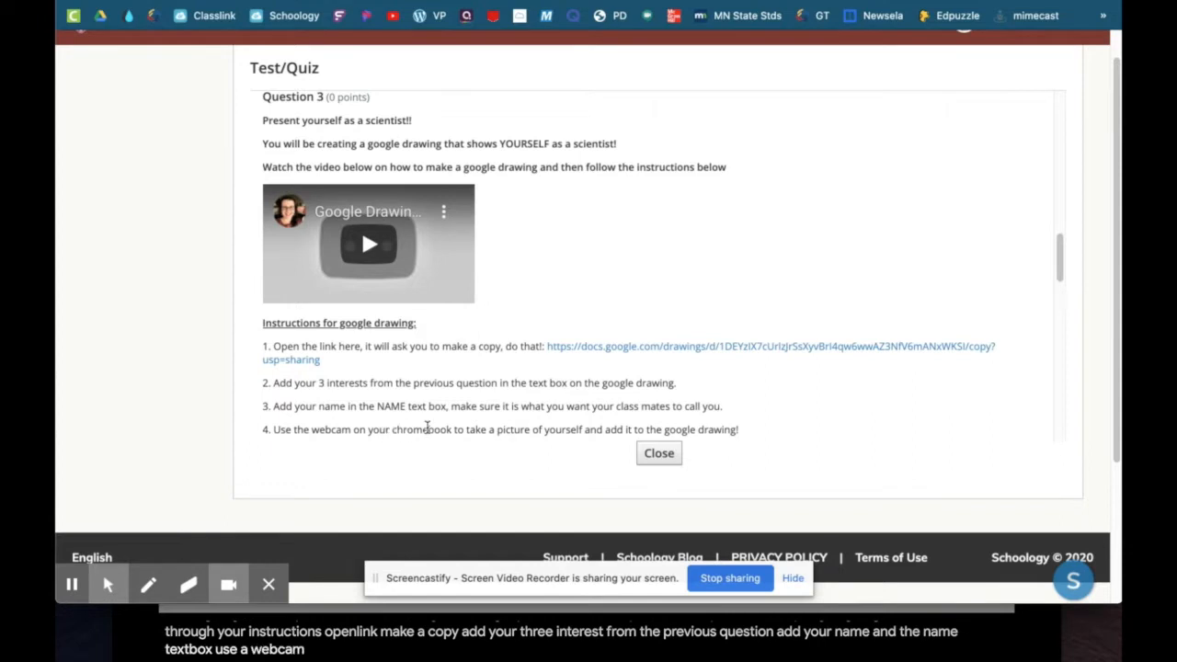
Step: Open the drawing template linked in the quiz's Google drawing instructions and make a personal copy of it
{"action": "left_click_drag", "start_coordinate": [1057, 252], "coordinate": [1060, 285]}
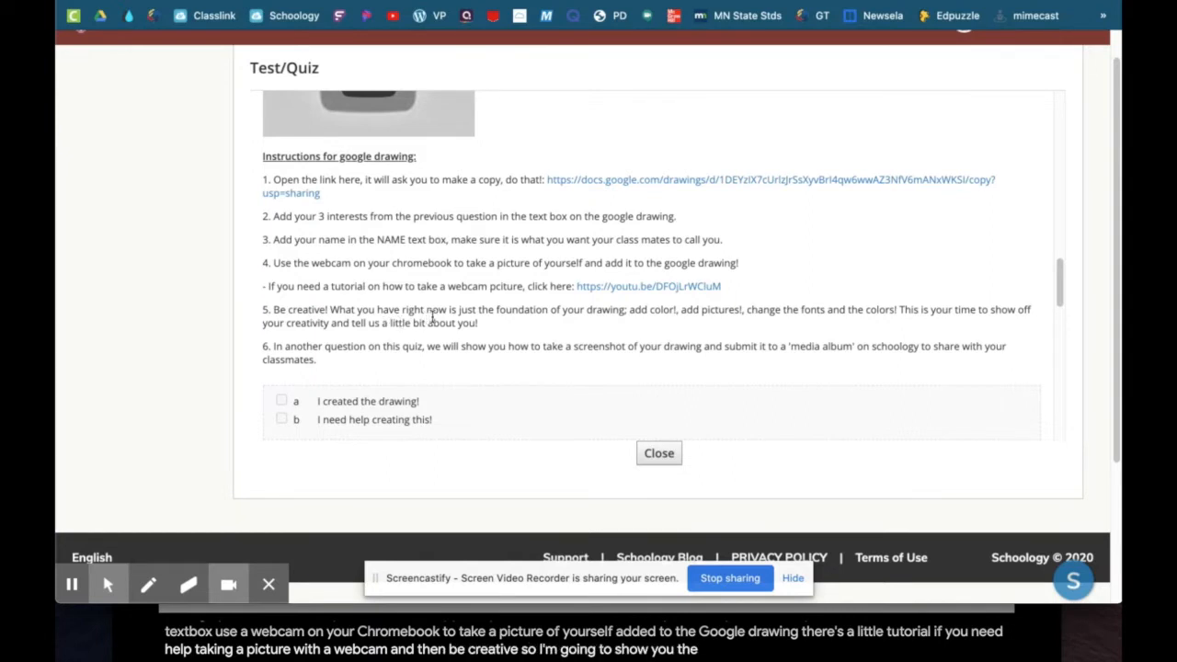
{"action": "left_click", "coordinate": [611, 183]}
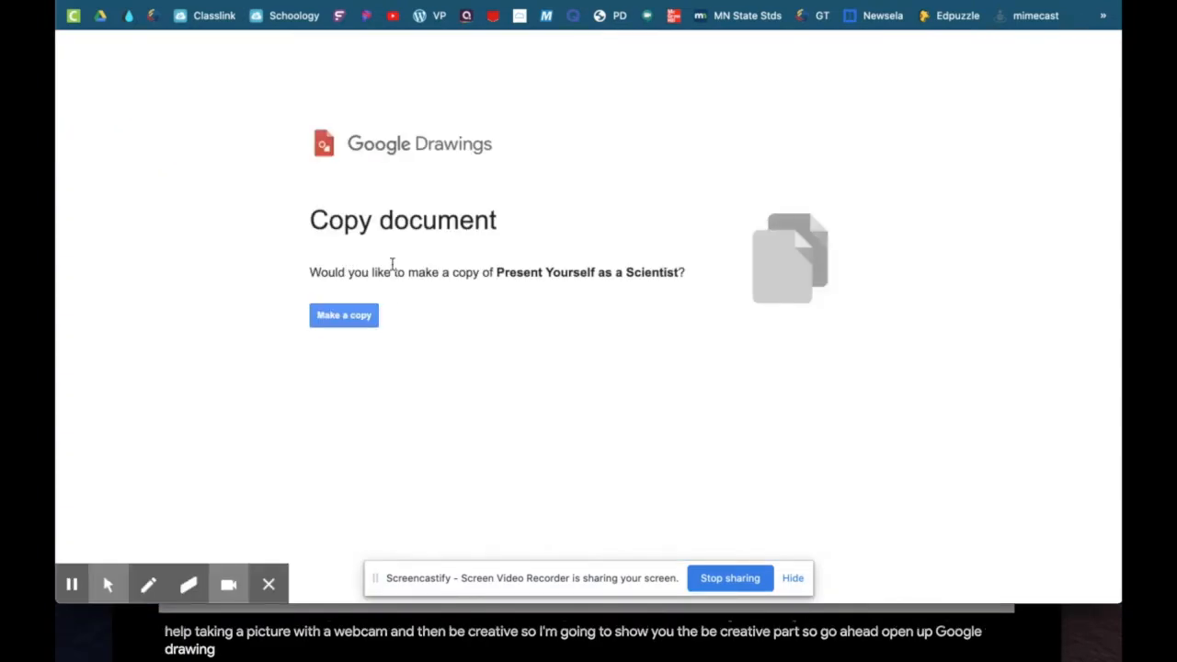
{"action": "left_click", "coordinate": [357, 319]}
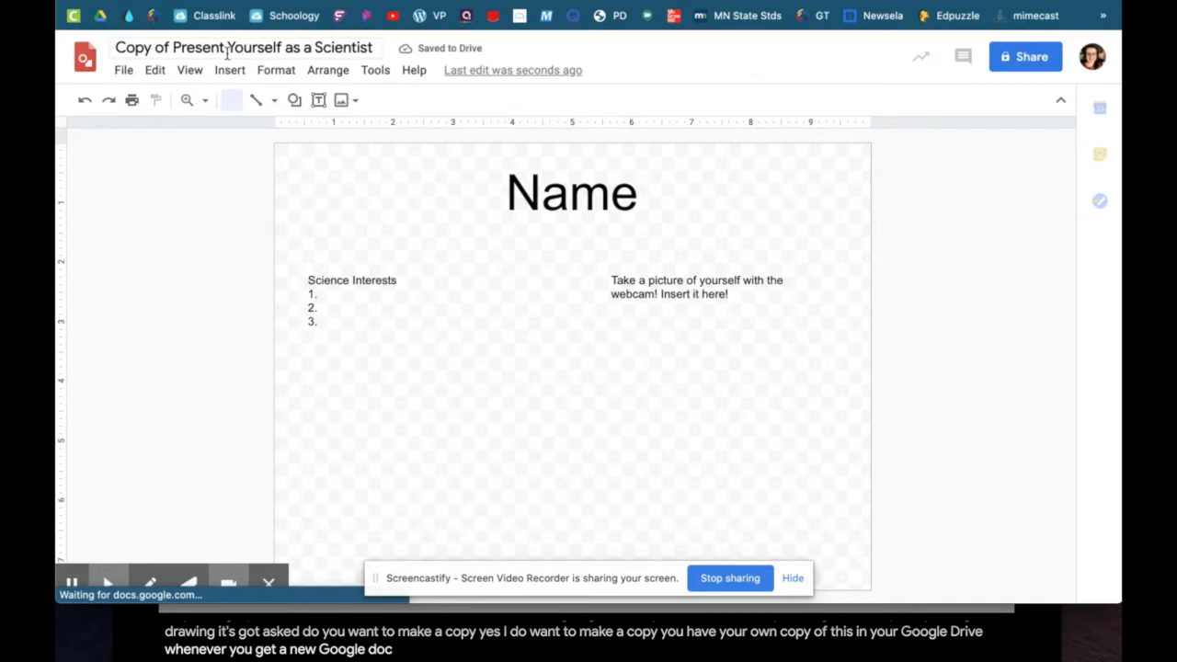
Step: Rename the drawing by removing "Copy of" and adding a dash and the author's name after "Present Yourself as a Scientist"
{"action": "left_click", "coordinate": [172, 48]}
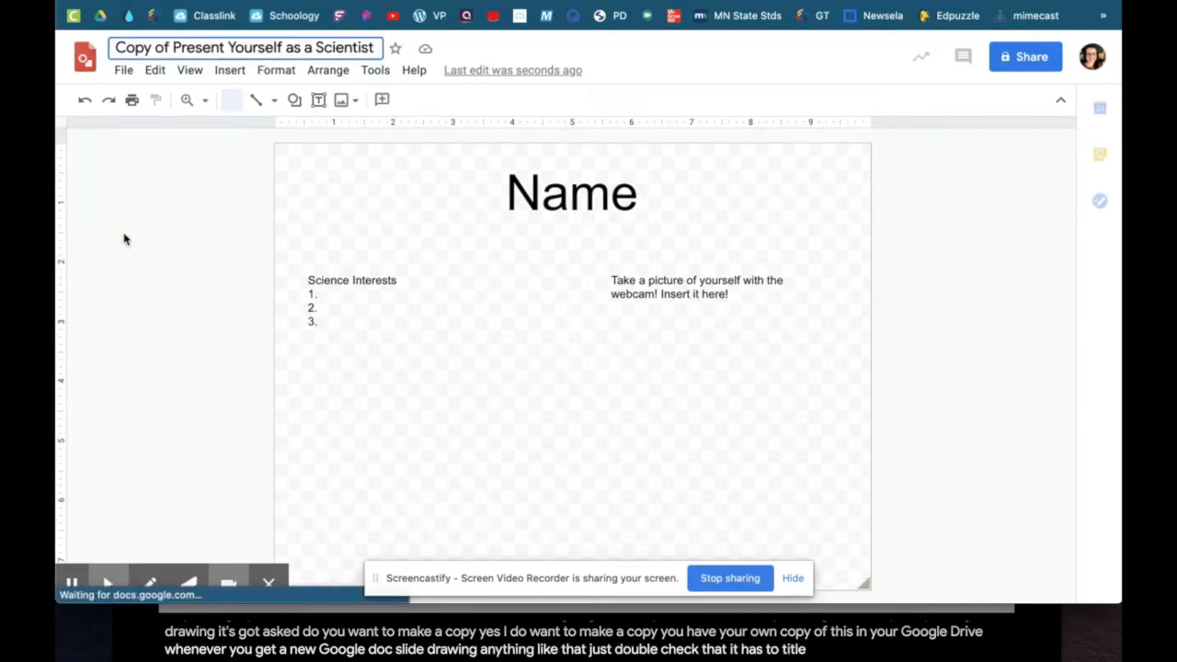
{"action": "key", "text": "BackSpace"}
{"action": "key", "text": "BackSpace"}
{"action": "key", "text": "BackSpace"}
{"action": "key", "text": "BackSpace"}
{"action": "key", "text": "BackSpace"}
{"action": "key", "text": "BackSpace"}
{"action": "key", "text": "BackSpace"}
{"action": "key", "text": "BackSpace"}
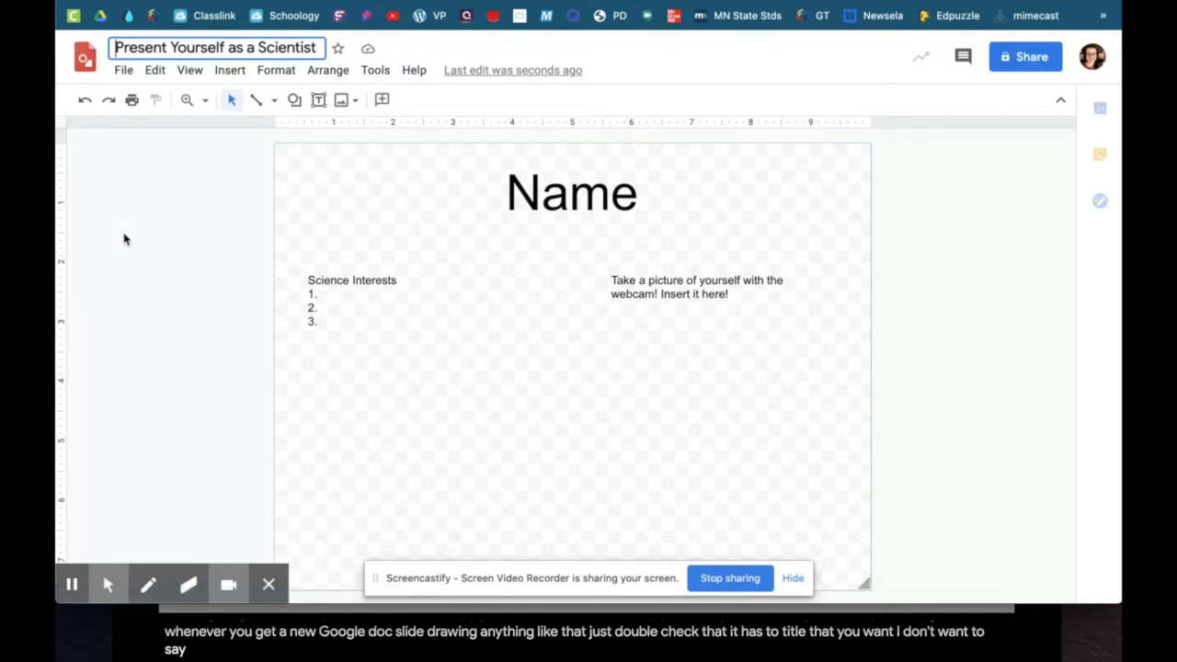
{"action": "left_click", "coordinate": [322, 48]}
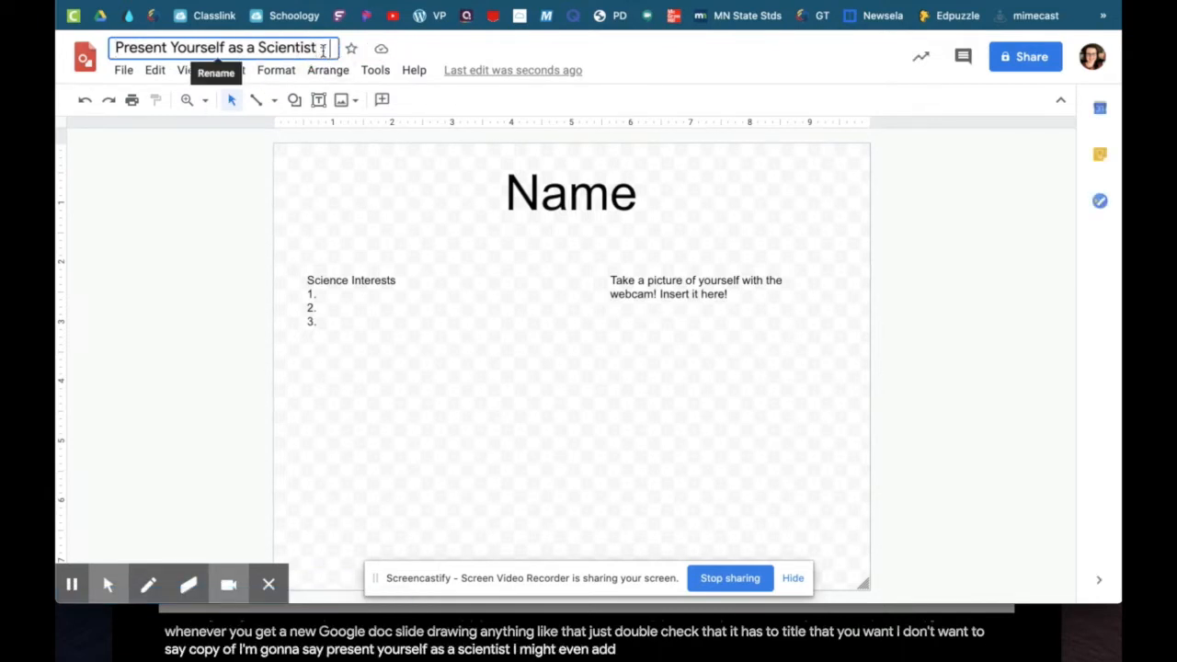
{"action": "type", "text": "Ms. Coleman"}
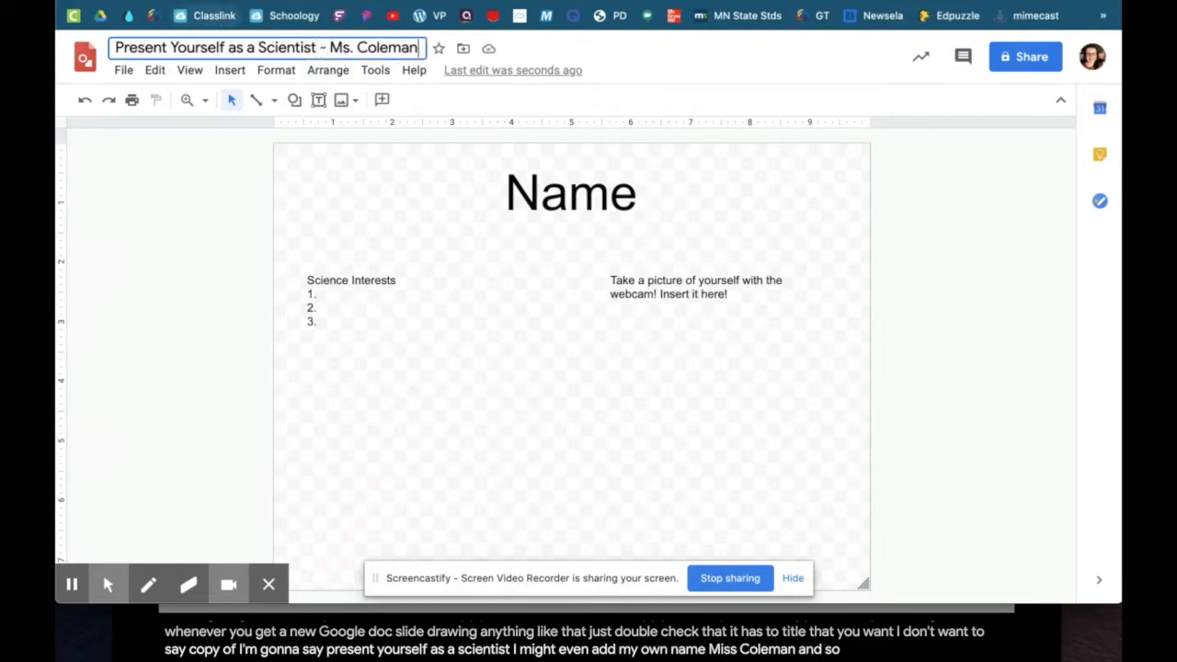
Step: Check the quiz instructions and fill in the three science interests as Astronomy, Chemistry and Paleontology
{"action": "left_click", "coordinate": [391, 352]}
{"action": "left_click", "coordinate": [224, 2]}
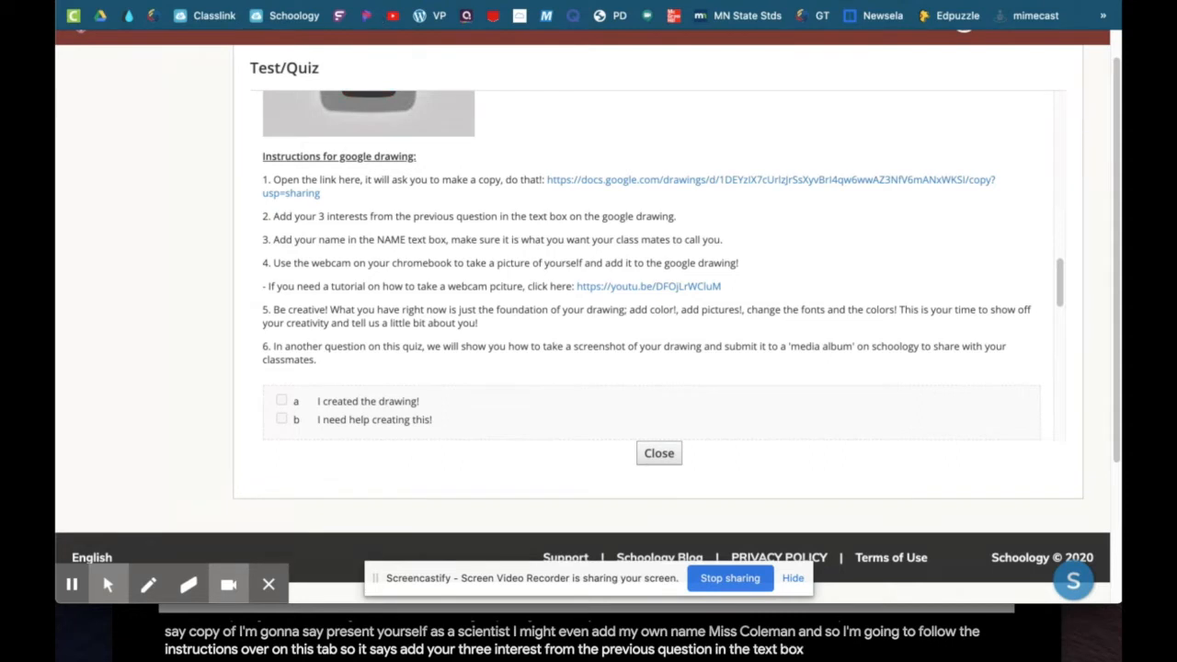
{"action": "left_click", "coordinate": [373, 2]}
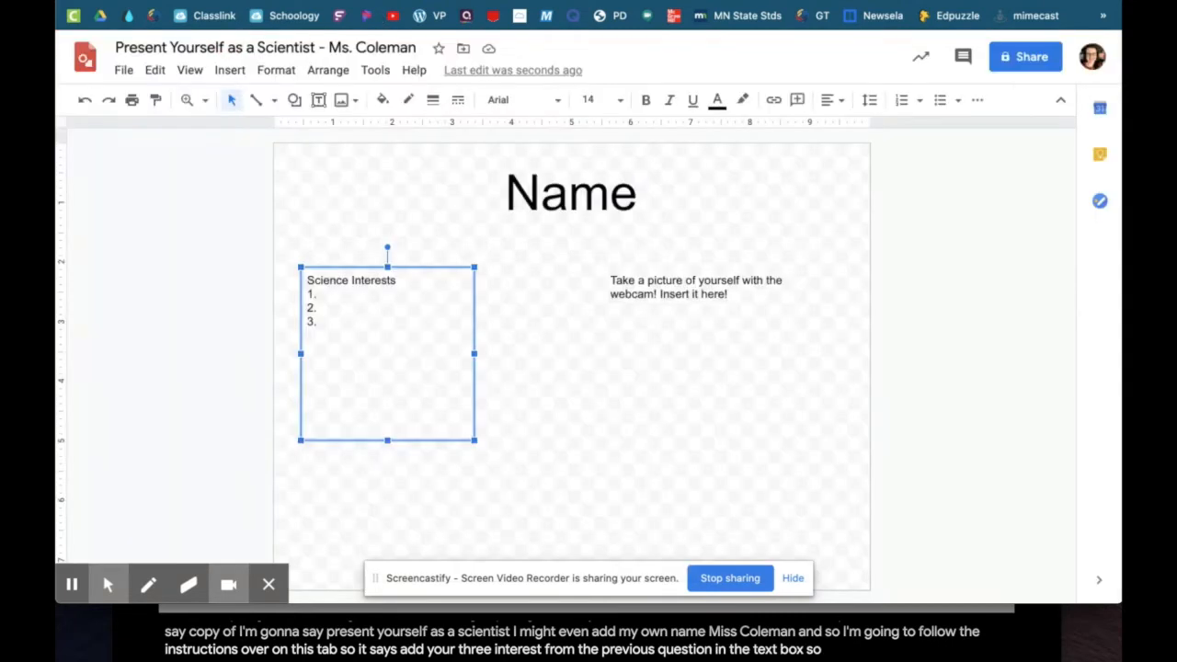
{"action": "left_click", "coordinate": [344, 297]}
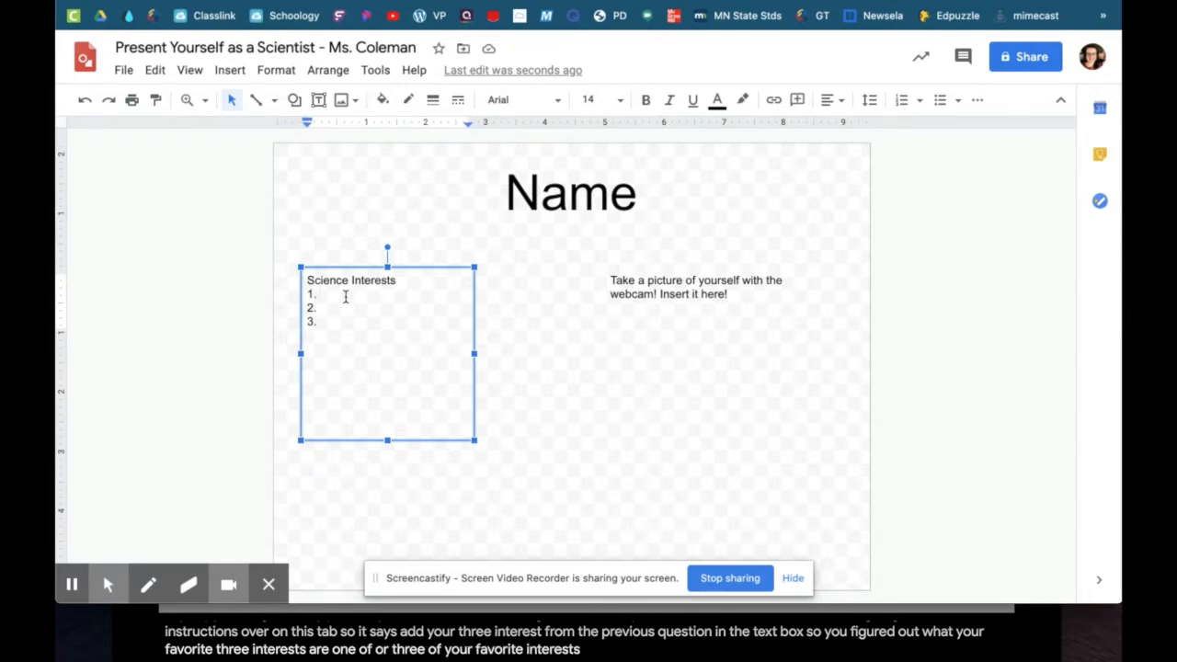
{"action": "type", "text": "Astronomy 2."}
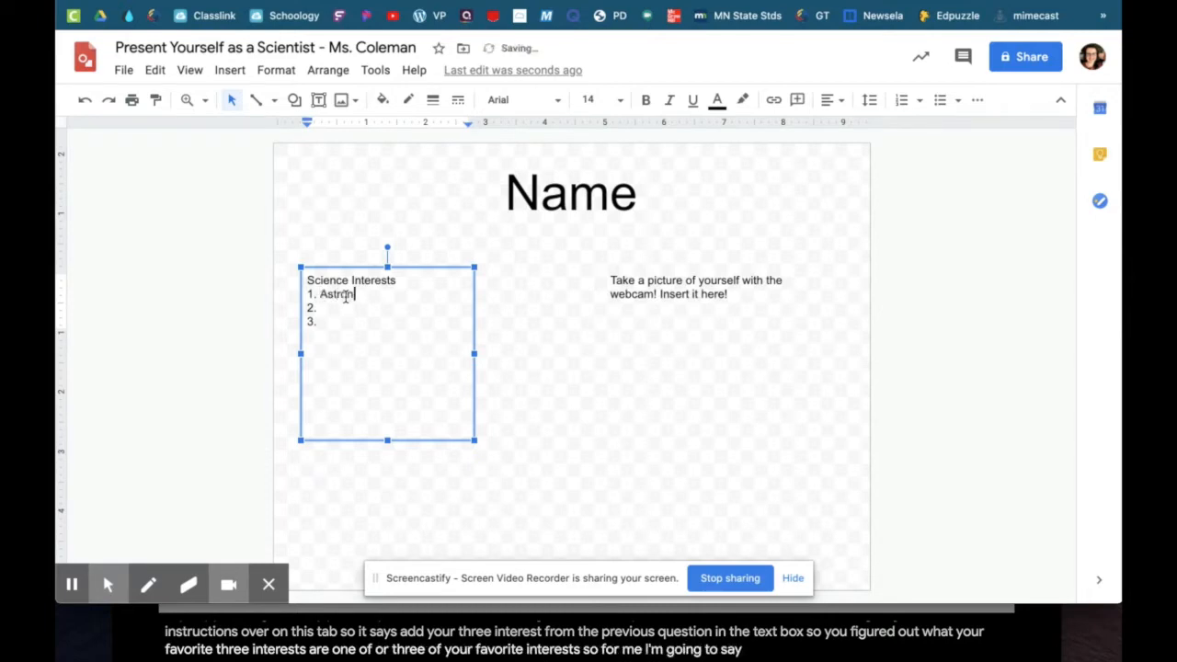
{"action": "type", "text": " Chemistry"}
{"action": "left_click", "coordinate": [329, 320]}
{"action": "type", "text": "Earth S"}
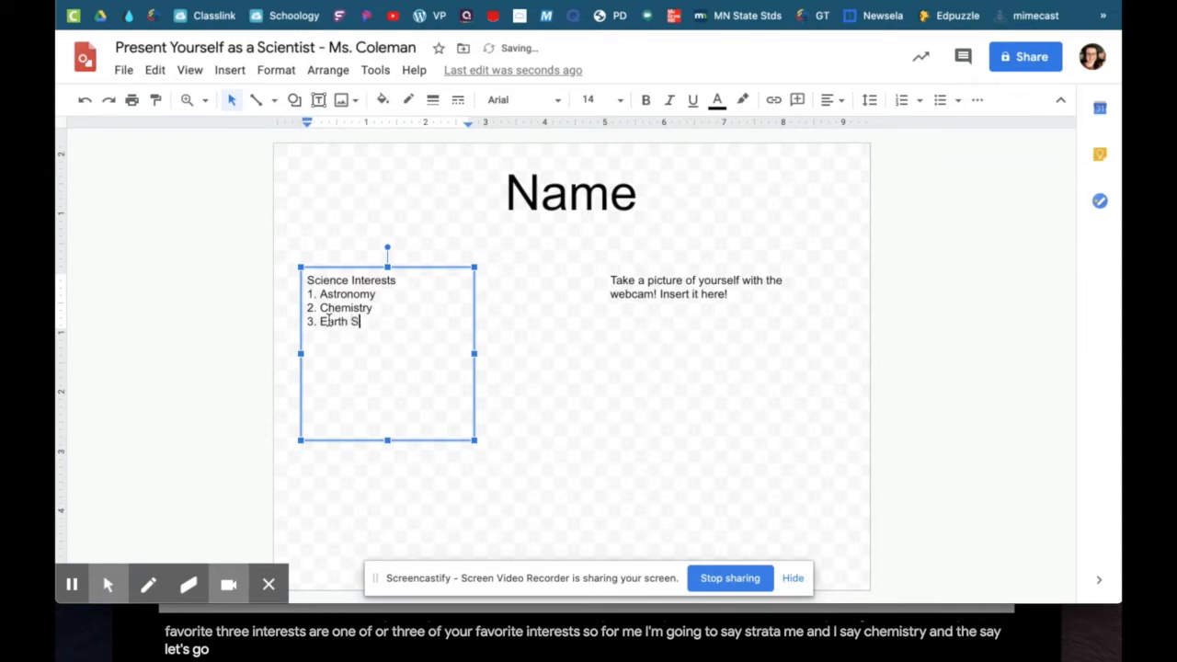
{"action": "key", "text": "BackSpace"}
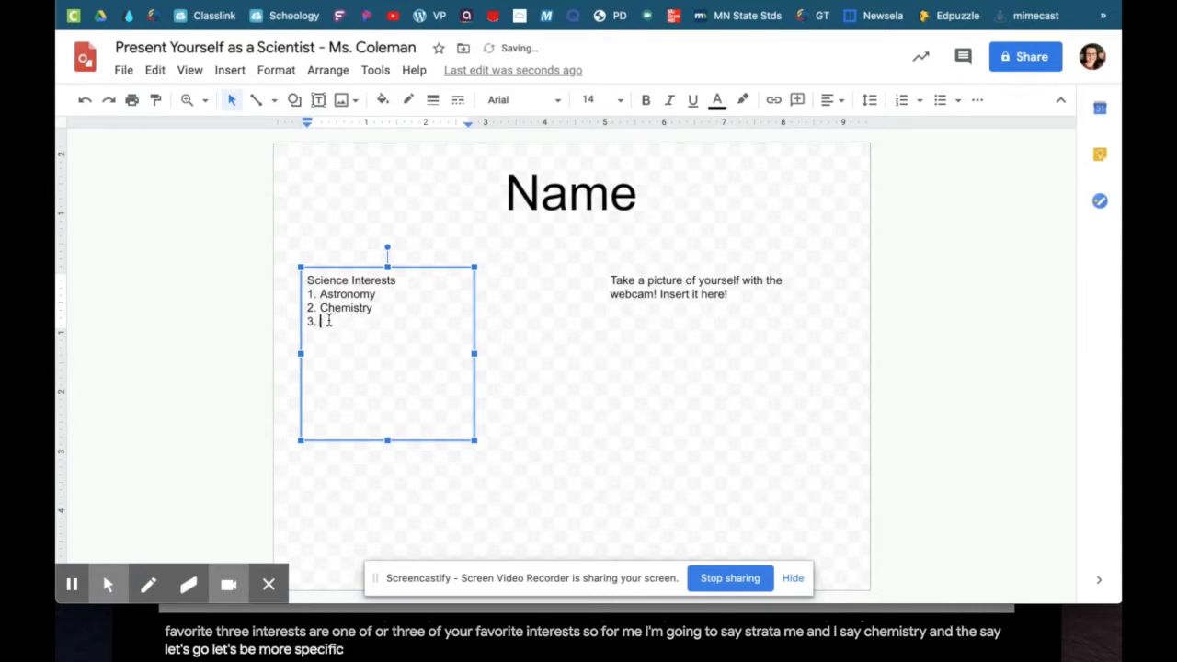
{"action": "type", "text": "Paleontology"}
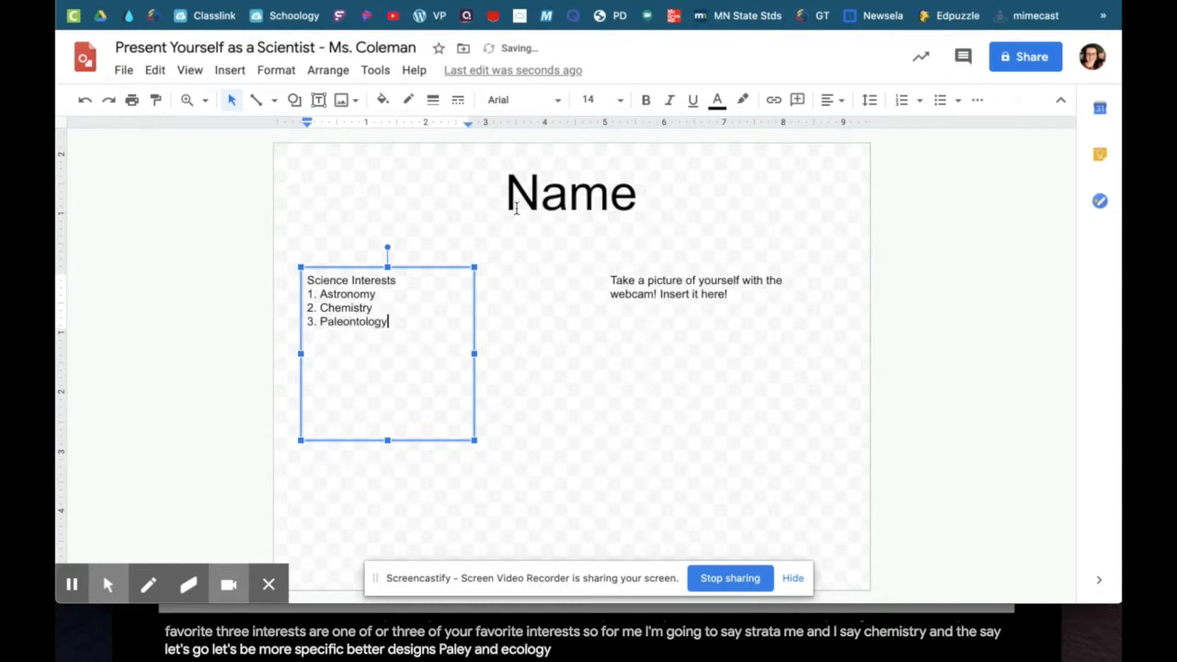
Step: Replace the "Name" heading with the author's title and surname, and widen its text box so the text fits on one line
{"action": "left_click", "coordinate": [572, 204]}
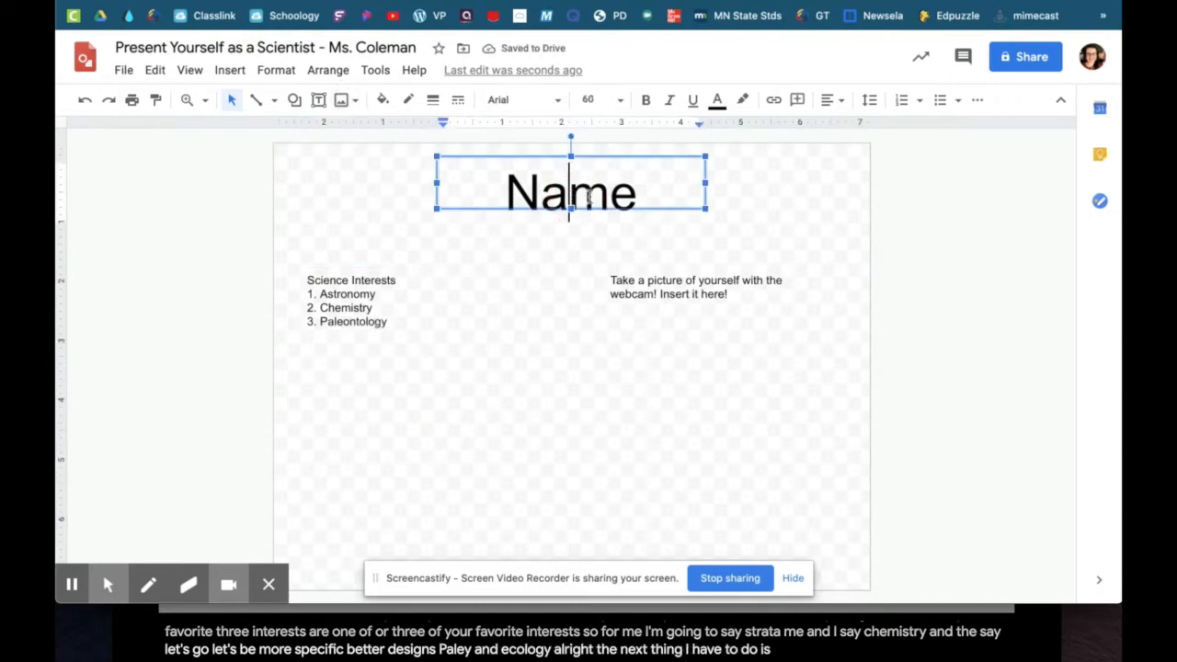
{"action": "left_click", "coordinate": [590, 196]}
{"action": "double_click", "coordinate": [590, 196]}
{"action": "type", "text": "Ms. "}
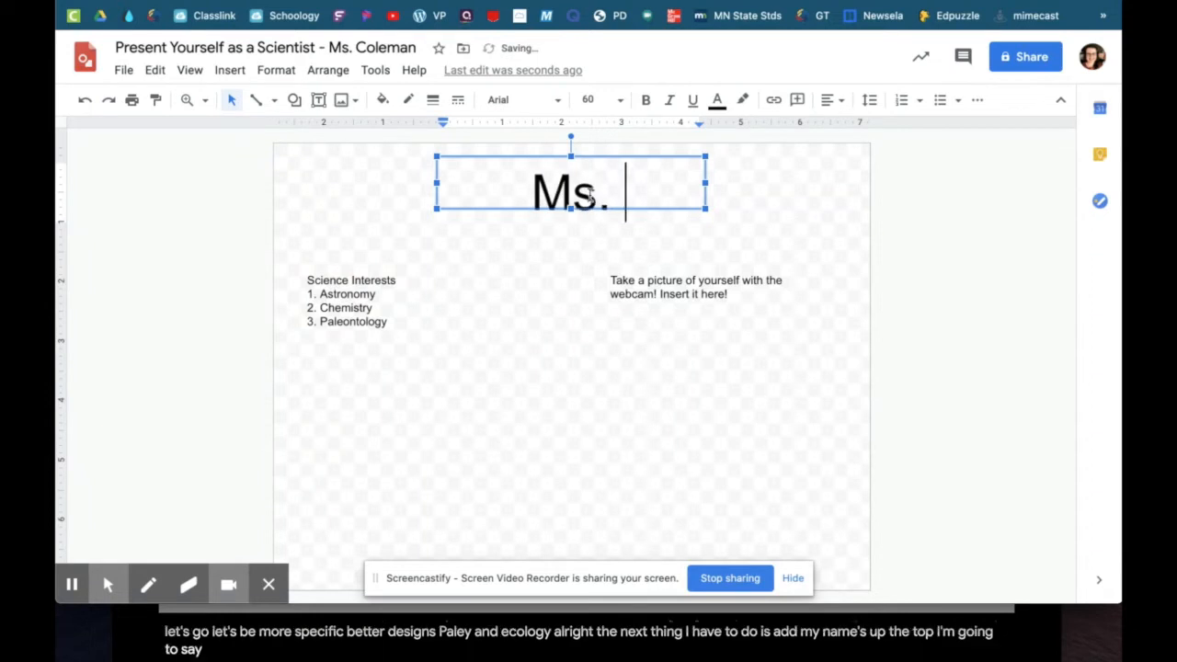
{"action": "type", "text": "Coleman"}
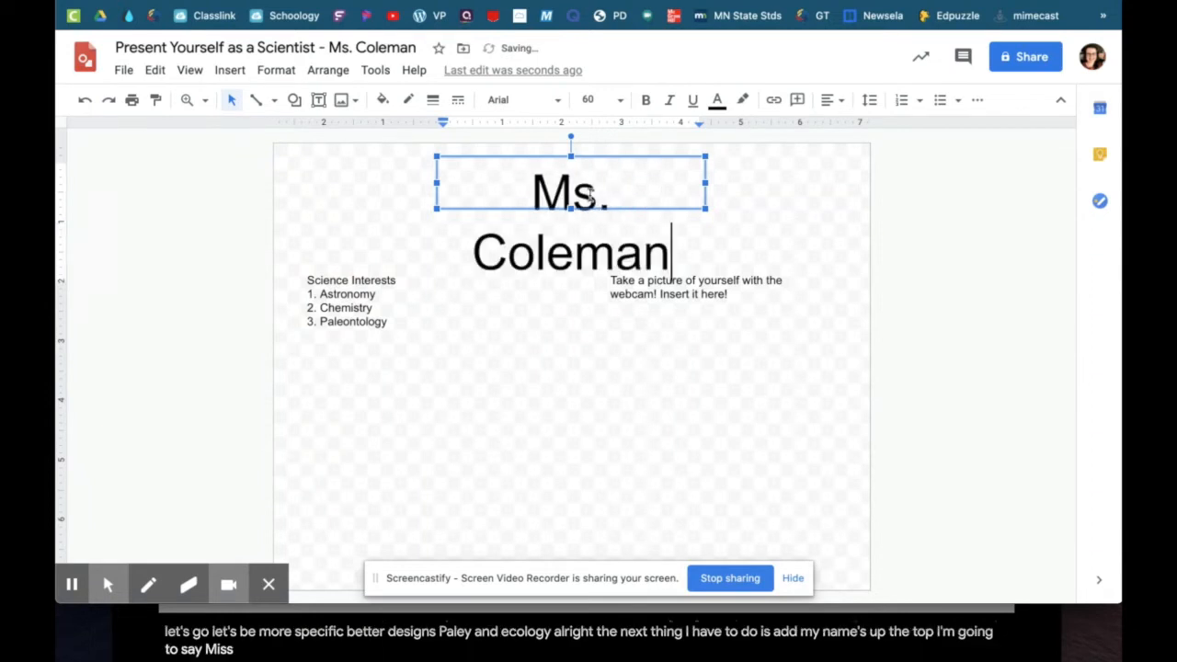
{"action": "key", "text": "Escape"}
{"action": "left_click", "coordinate": [708, 190]}
{"action": "left_click_drag", "start_coordinate": [708, 190], "coordinate": [734, 186]}
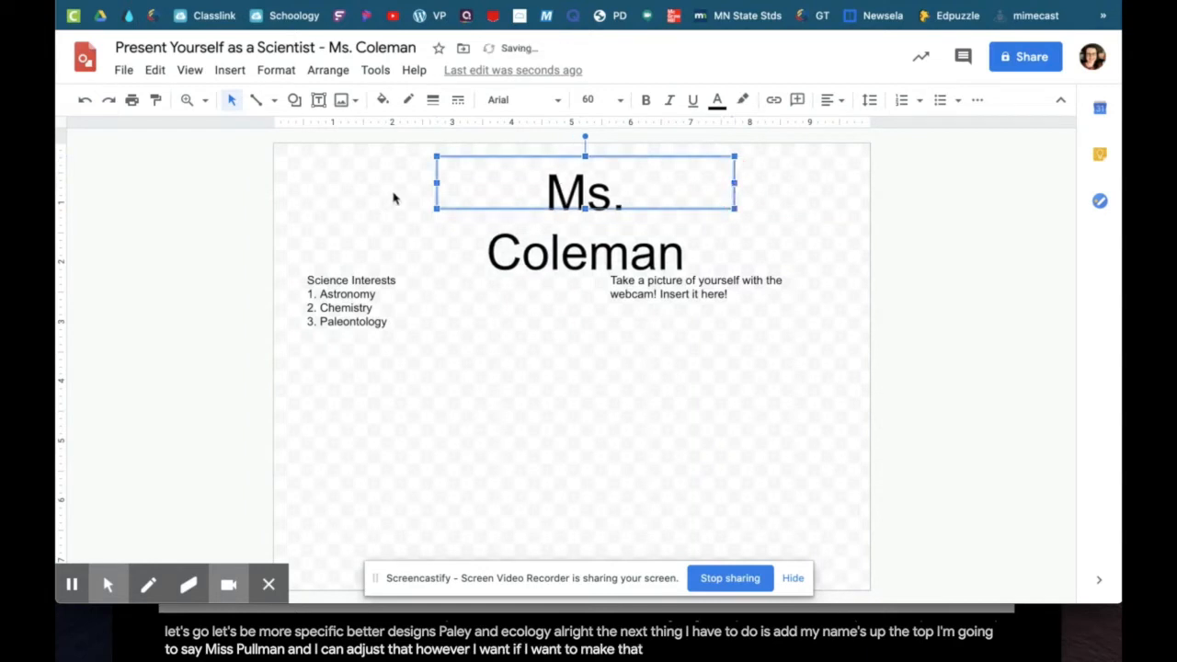
{"action": "left_click_drag", "start_coordinate": [436, 182], "coordinate": [370, 187]}
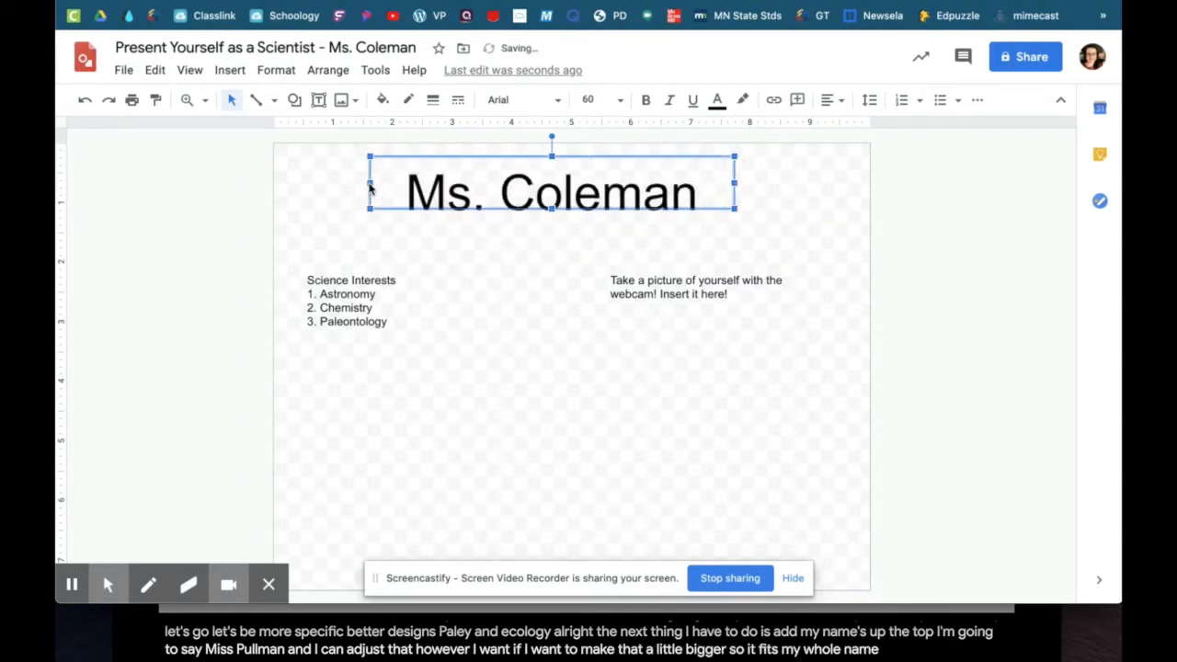
Step: Insert the author's selfie JPG into the drawing, uploading it from the Pics folder on the computer's Desktop
{"action": "left_click", "coordinate": [713, 292]}
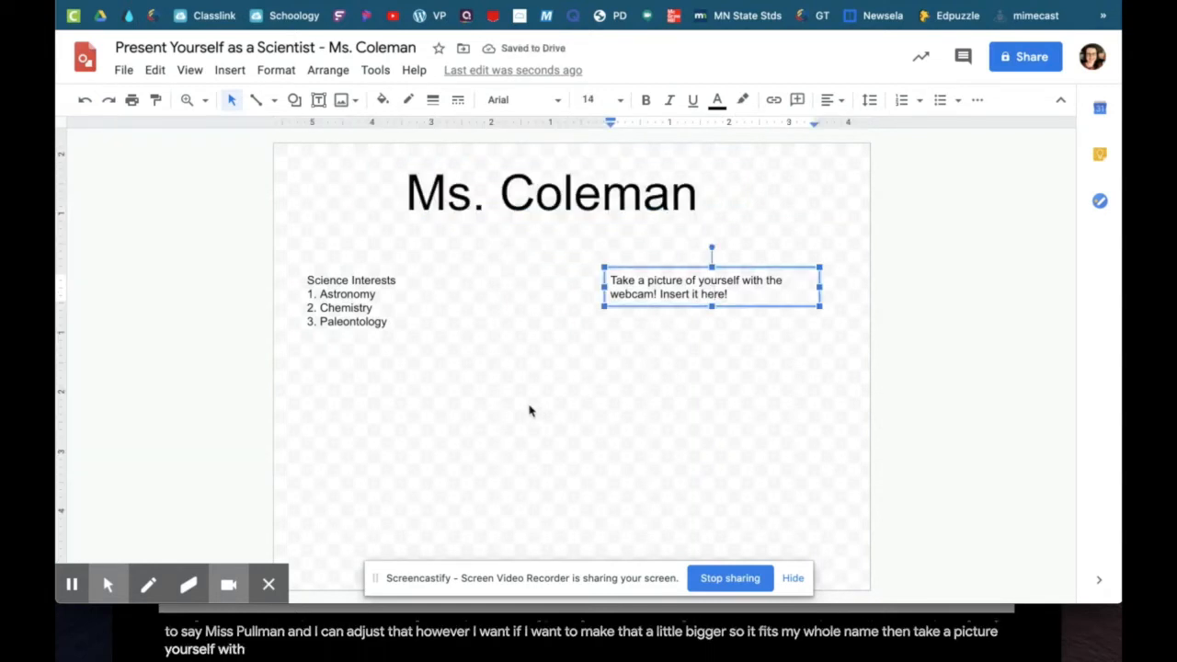
{"action": "left_click", "coordinate": [657, 399]}
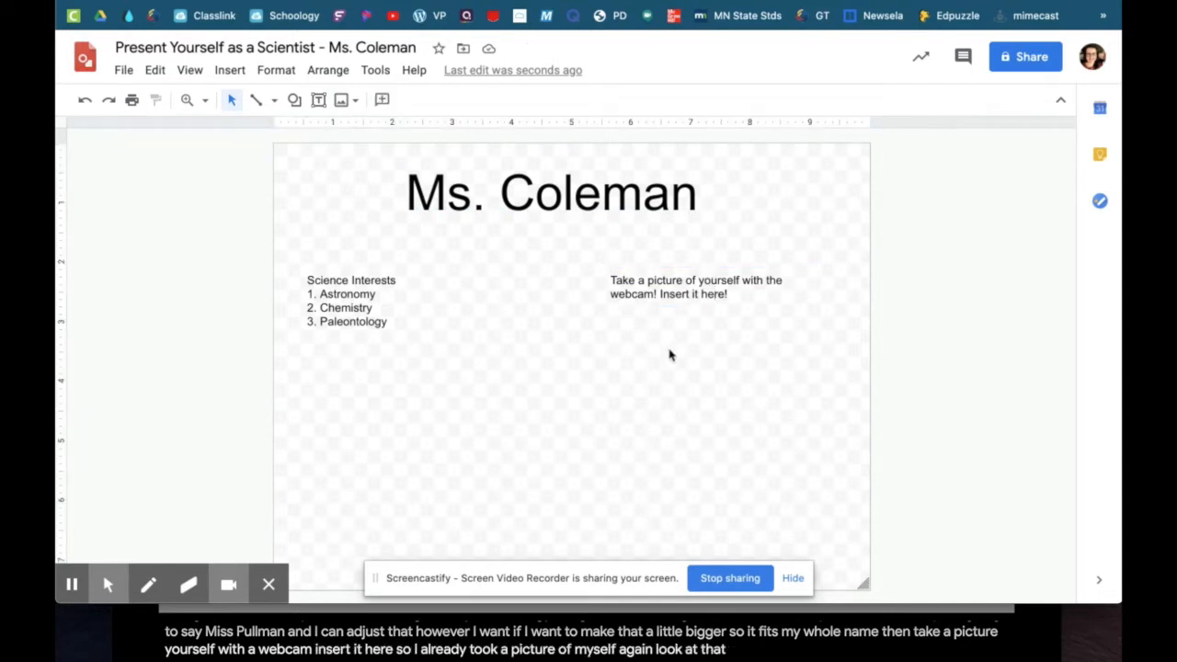
{"action": "left_click", "coordinate": [350, 104]}
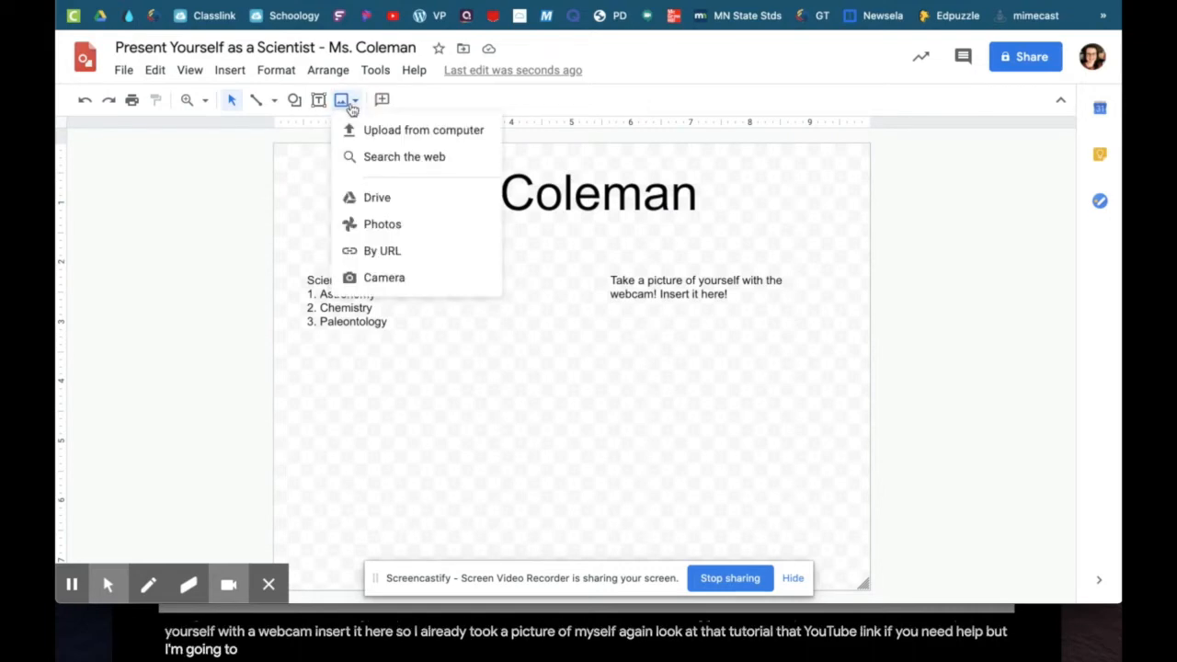
{"action": "left_click", "coordinate": [409, 134]}
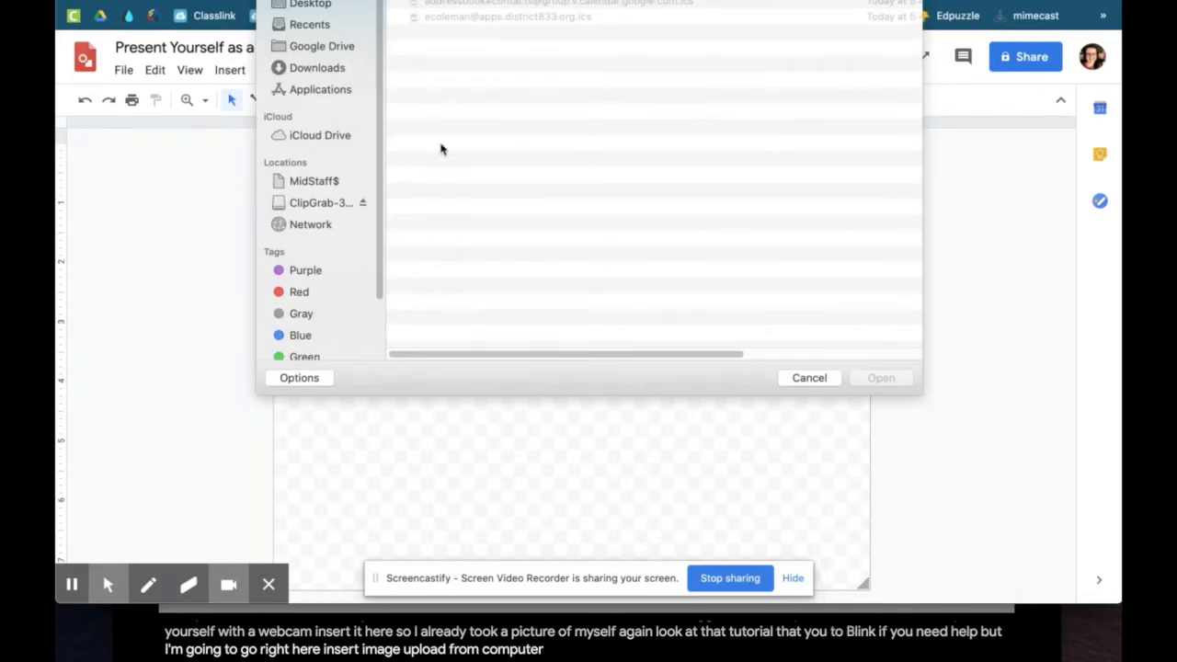
{"action": "left_click", "coordinate": [309, 6]}
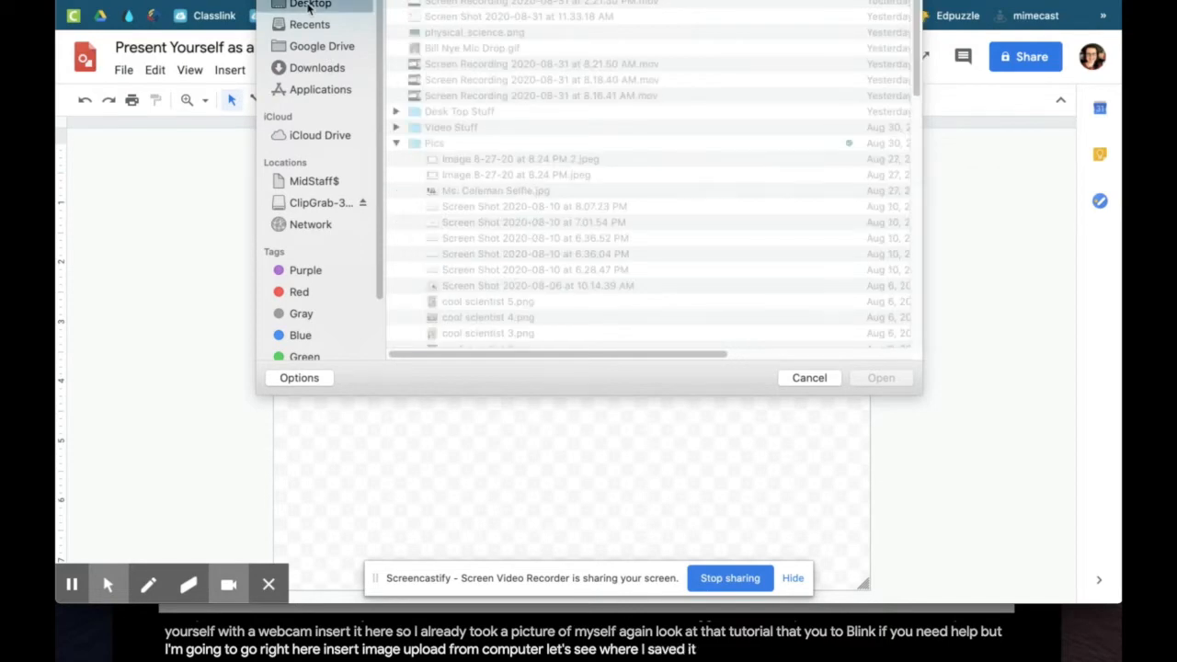
{"action": "scroll", "coordinate": [545, 212], "scroll_direction": "down", "scroll_amount": 3}
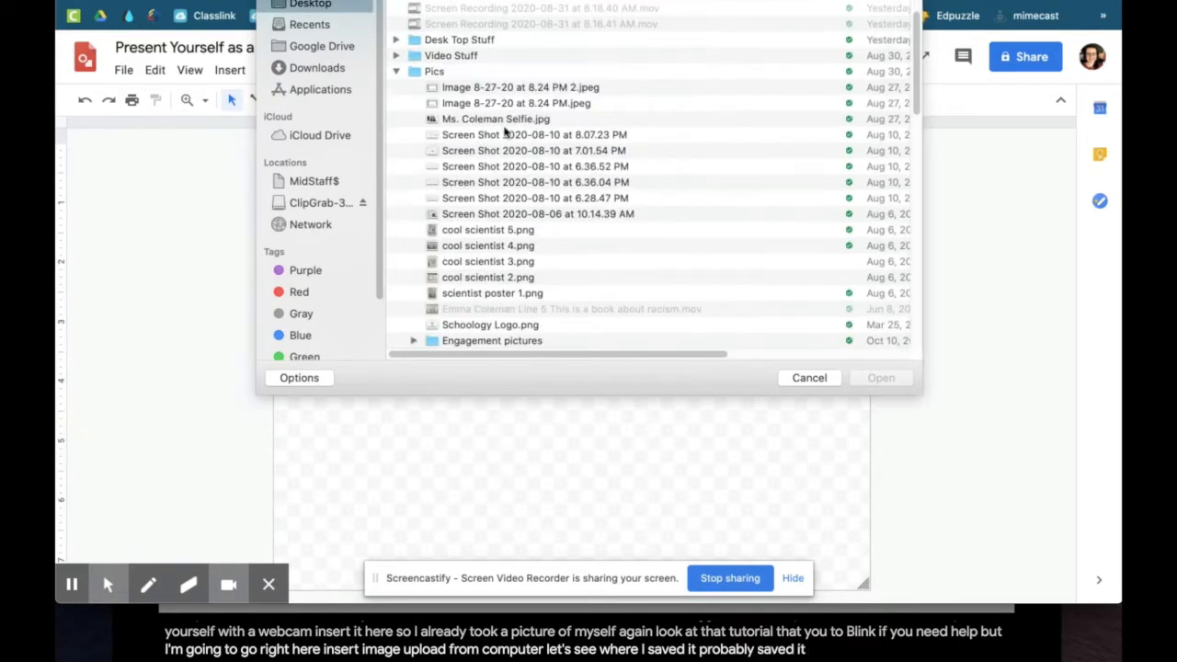
{"action": "left_click", "coordinate": [497, 120]}
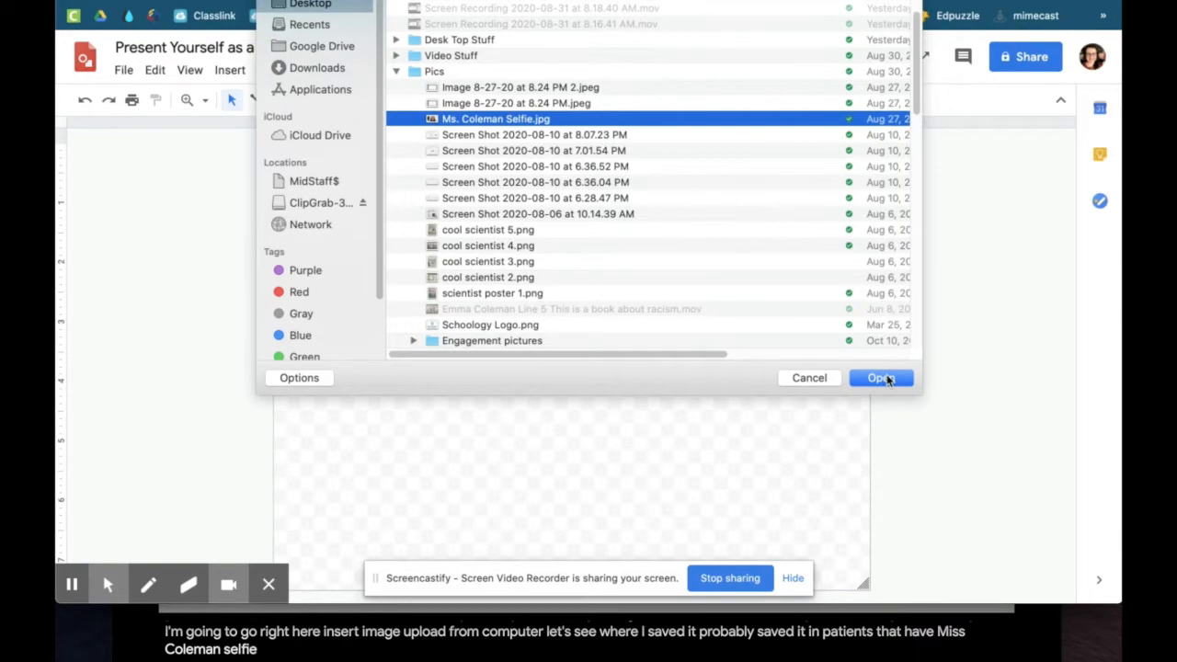
{"action": "left_click", "coordinate": [881, 378]}
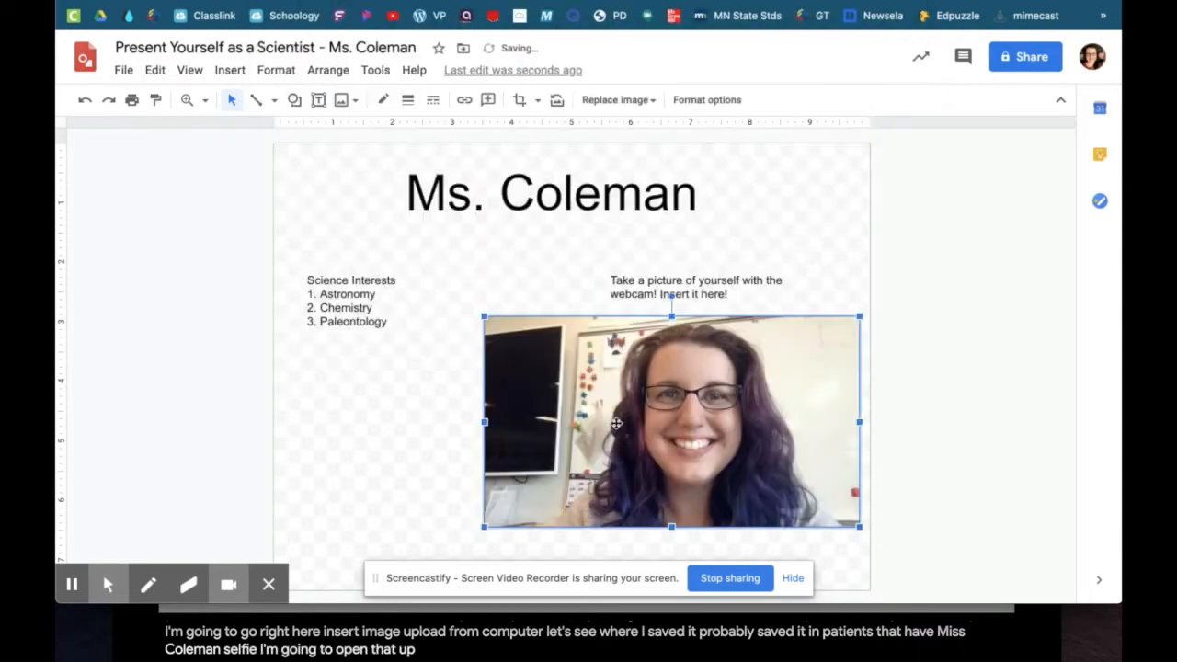
Step: Scale down the selfie and place it just below the webcam instruction text
{"action": "left_click_drag", "start_coordinate": [485, 317], "coordinate": [620, 411]}
{"action": "left_click_drag", "start_coordinate": [759, 449], "coordinate": [720, 374]}
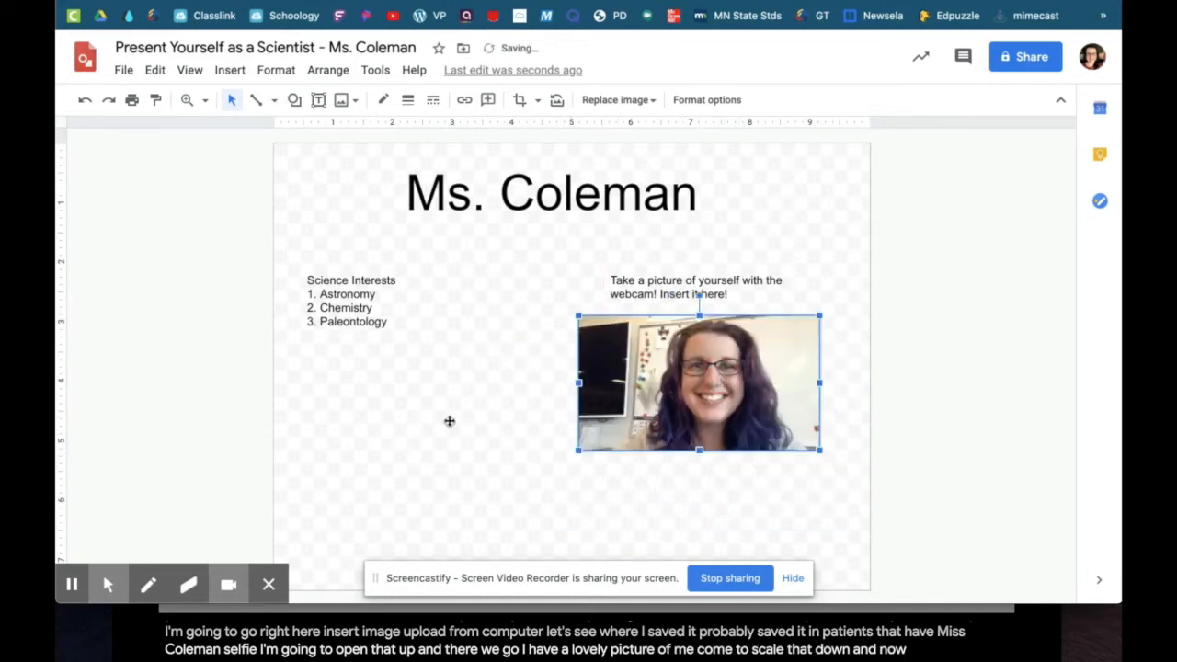
{"action": "left_click", "coordinate": [502, 420]}
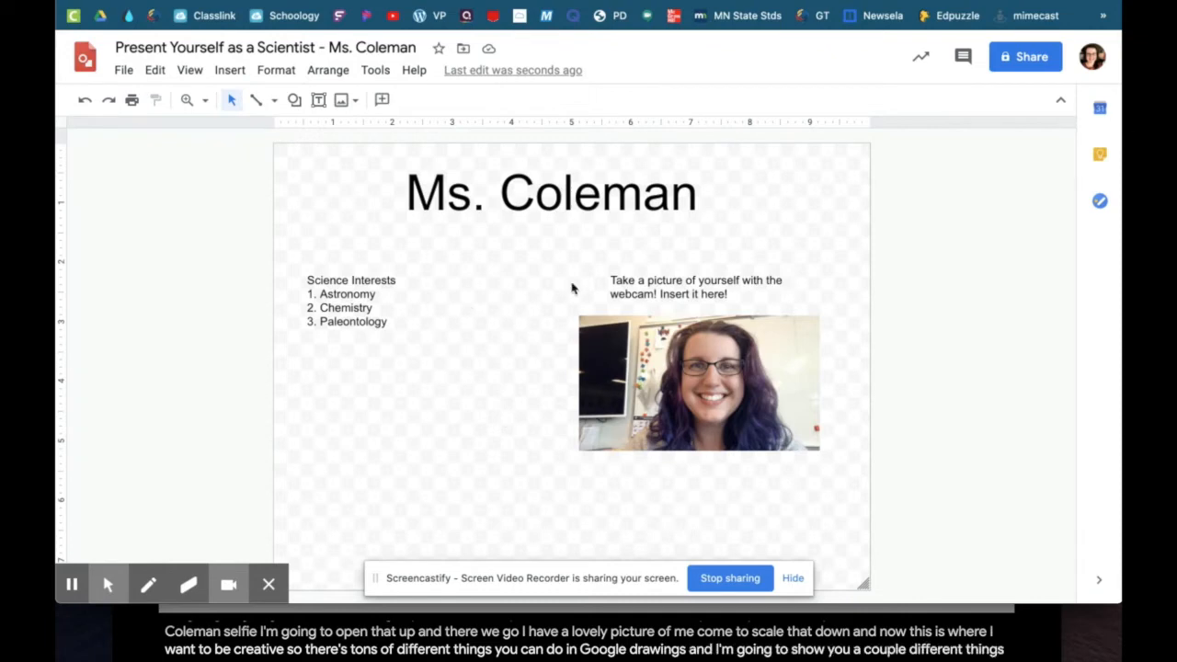
Step: Delete the "Take a picture of yourself with the webcam!" text box above the selfie
{"action": "left_click", "coordinate": [650, 279]}
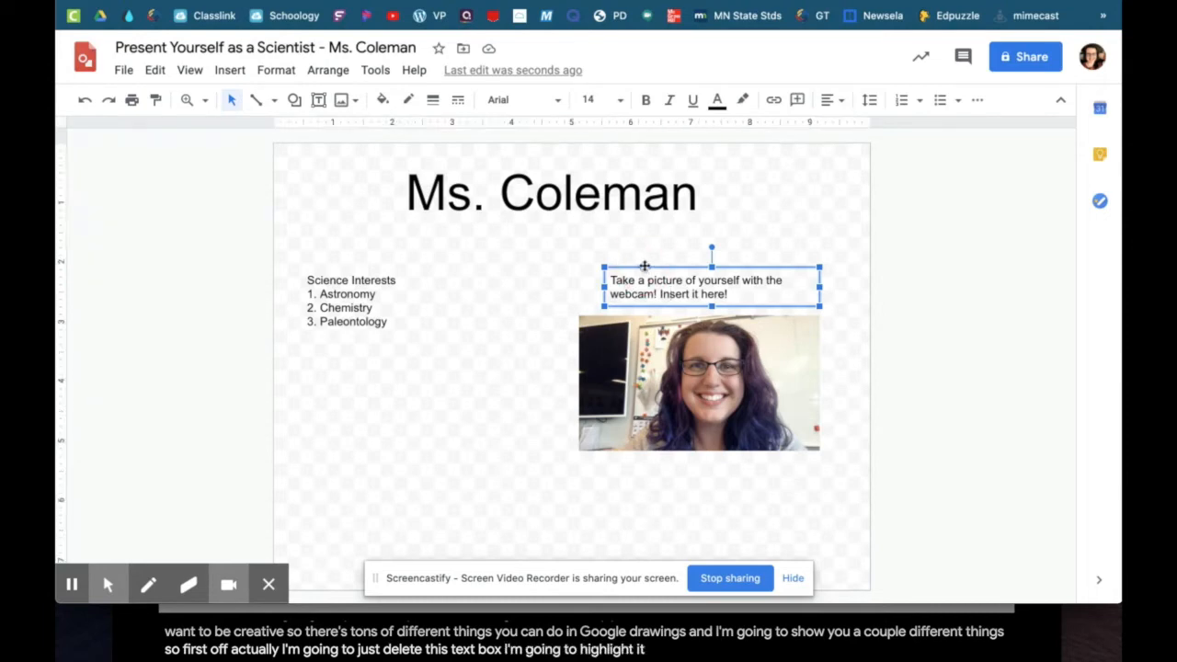
{"action": "key", "text": "Delete"}
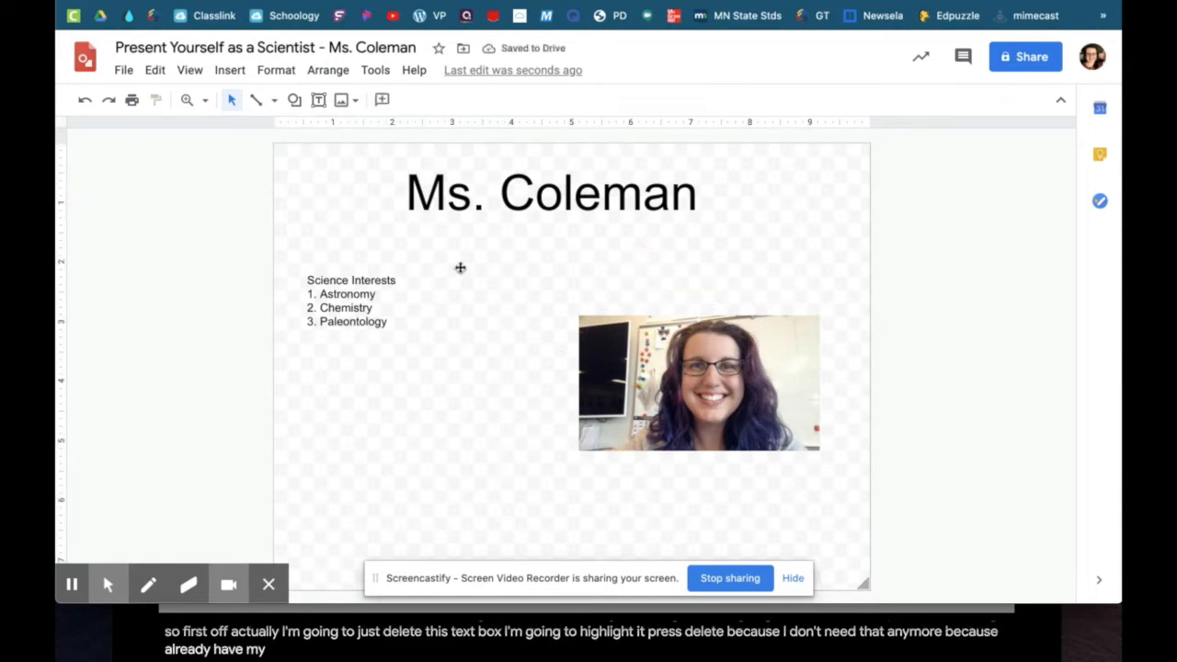
Step: Change the name heading's font to Indie Flower and make it bold
{"action": "triple_click", "coordinate": [458, 195]}
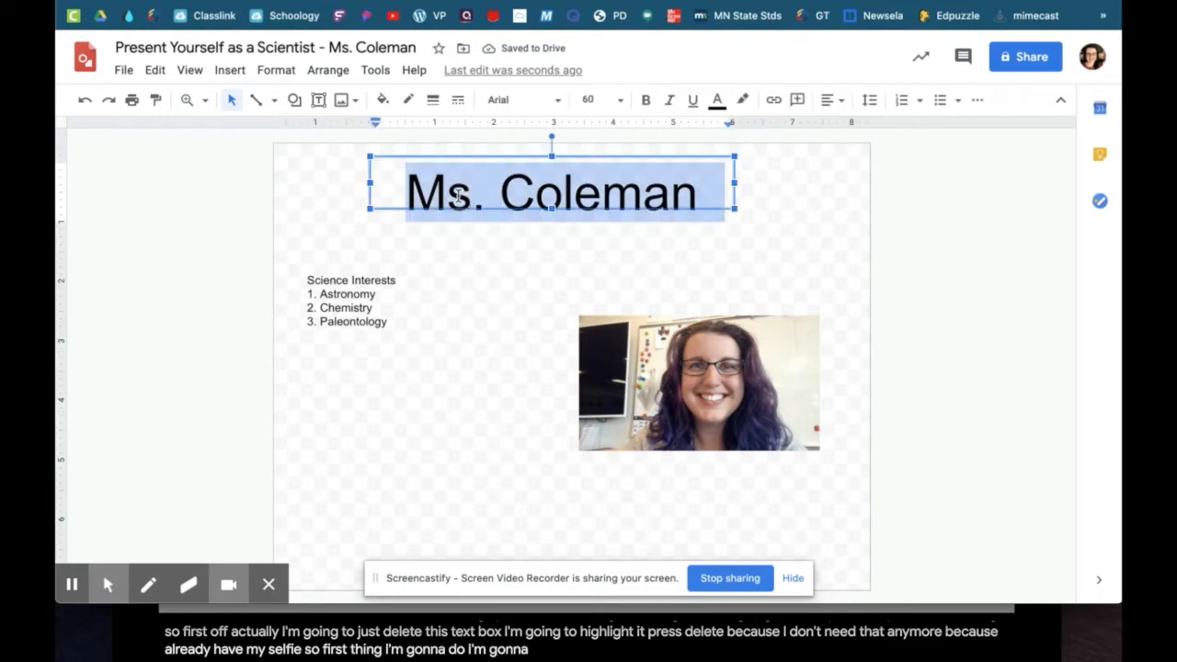
{"action": "left_click", "coordinate": [556, 100]}
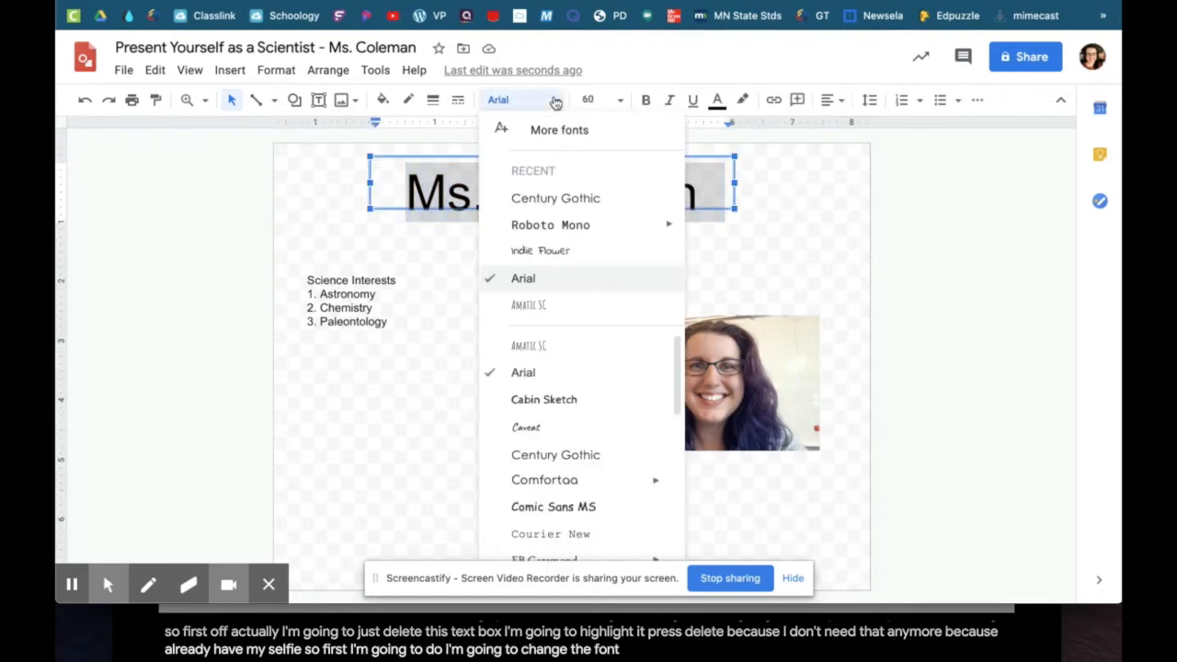
{"action": "left_click", "coordinate": [550, 257]}
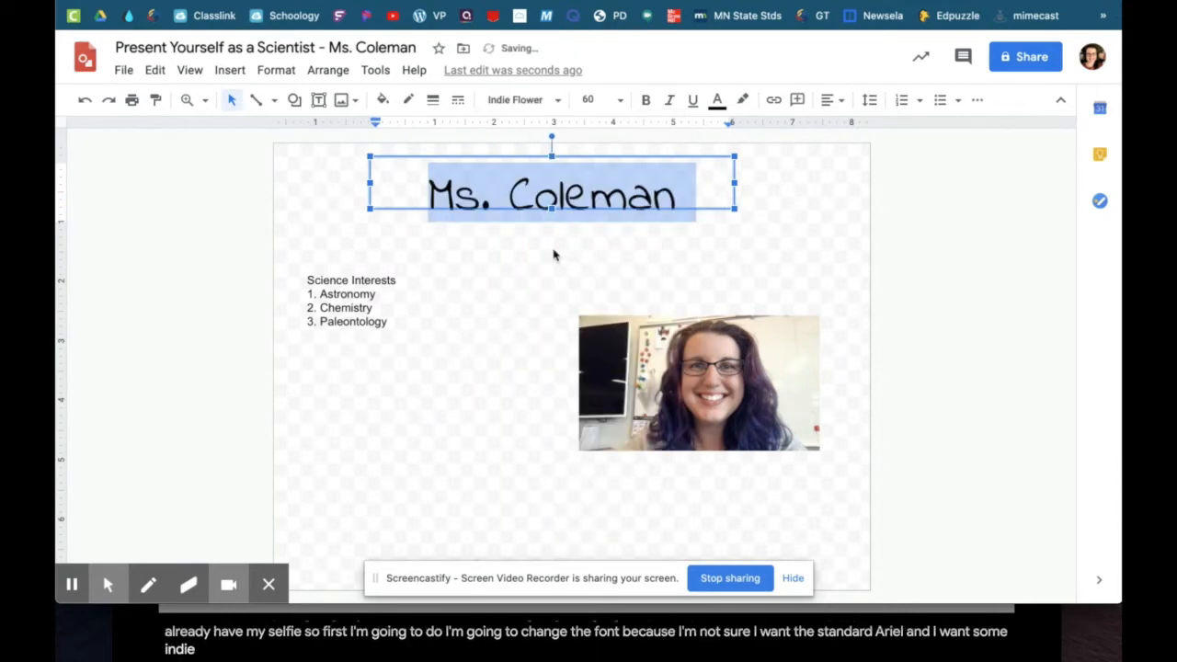
{"action": "left_click", "coordinate": [649, 99]}
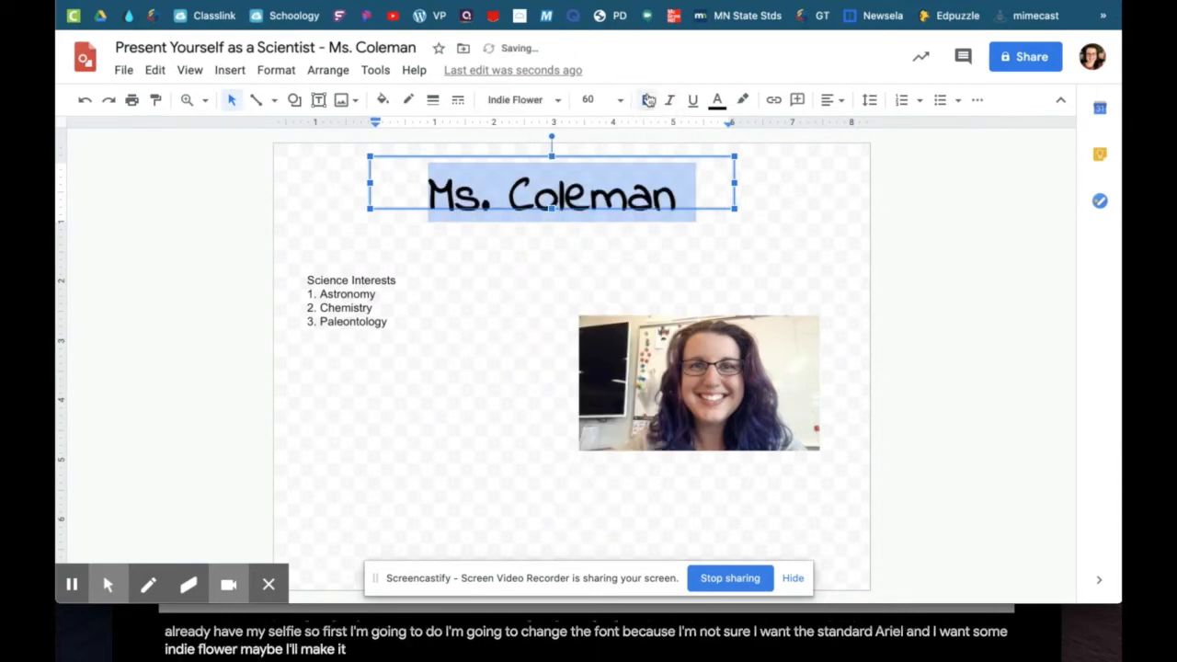
Step: Change the text color of the name heading to purple
{"action": "left_click", "coordinate": [719, 103]}
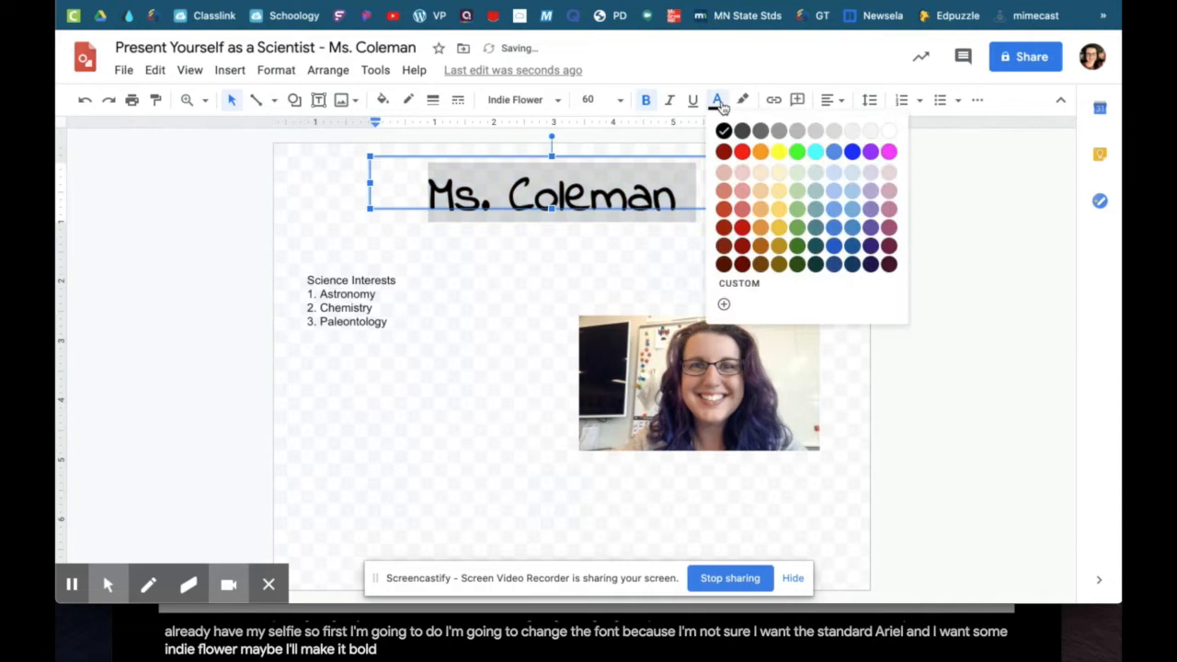
{"action": "left_click", "coordinate": [870, 153]}
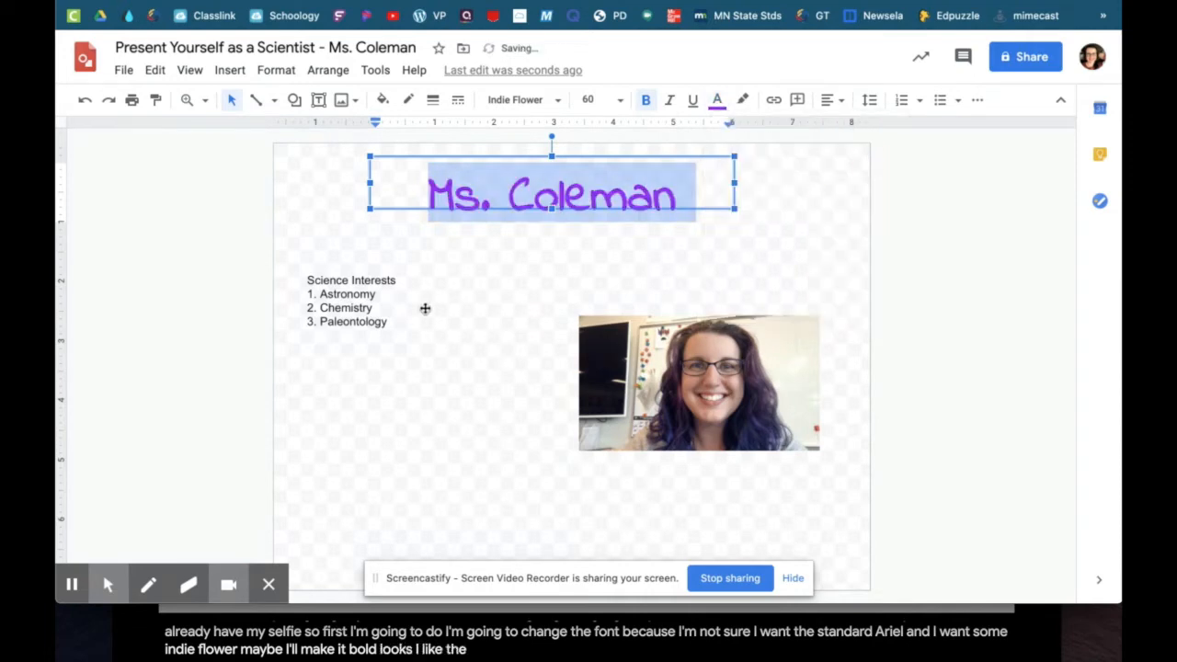
{"action": "left_click", "coordinate": [531, 250]}
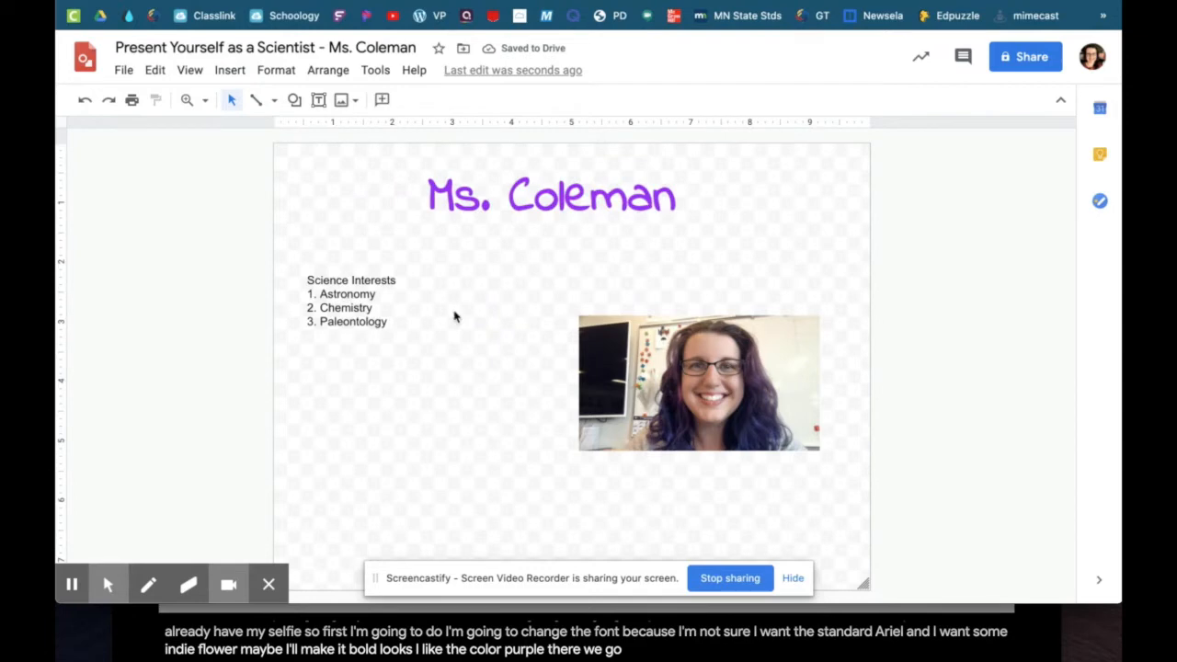
Step: Change the font of all the text in the Science Interests box to Cabin Sketch
{"action": "left_click", "coordinate": [335, 296]}
{"action": "left_click_drag", "start_coordinate": [394, 322], "coordinate": [274, 275]}
{"action": "left_click", "coordinate": [556, 103]}
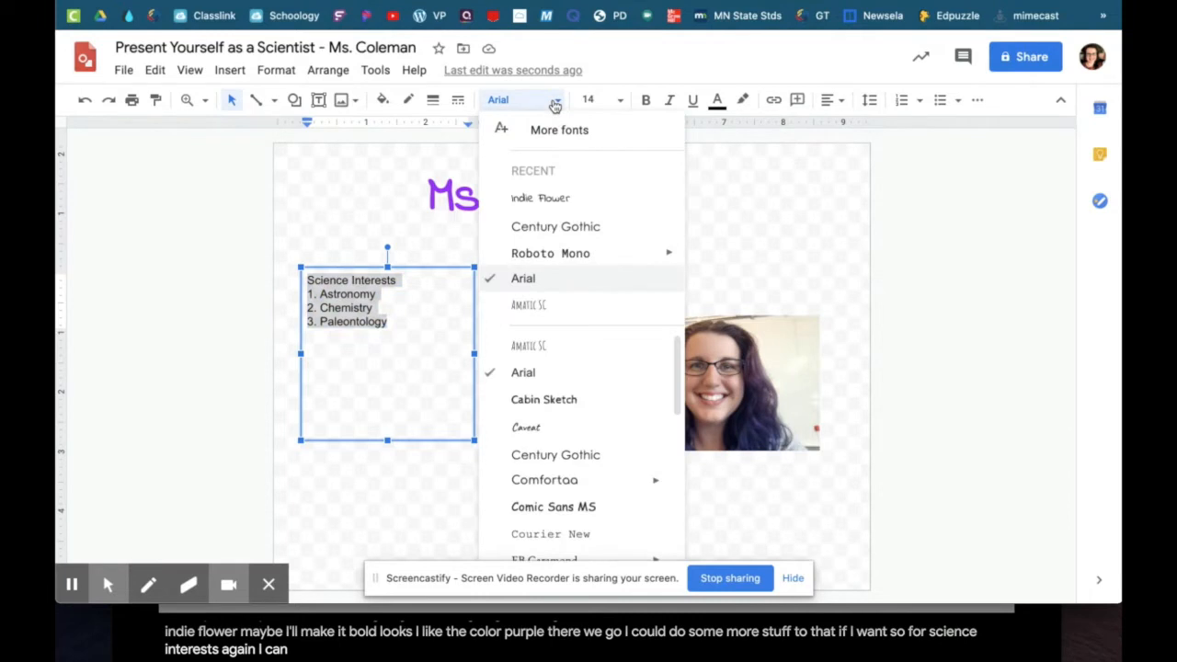
{"action": "left_click", "coordinate": [589, 403]}
Step: Make the "Science Interests" title line bold and underlined
{"action": "left_click", "coordinate": [402, 284]}
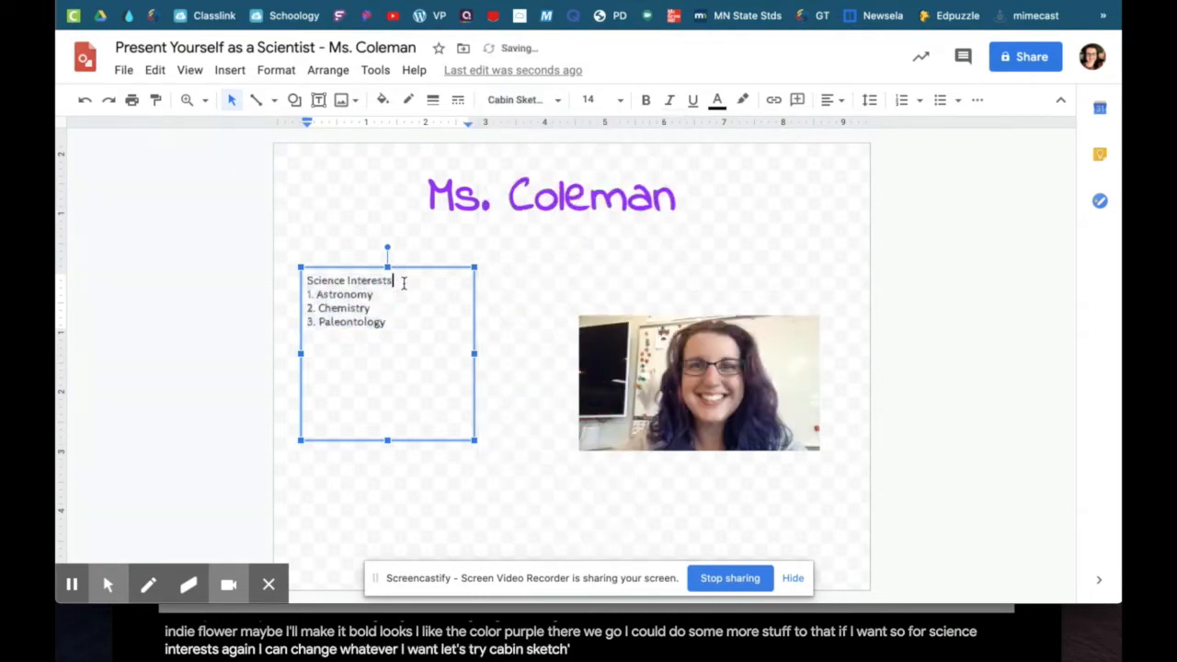
{"action": "left_click_drag", "start_coordinate": [402, 283], "coordinate": [292, 279]}
{"action": "left_click", "coordinate": [652, 101]}
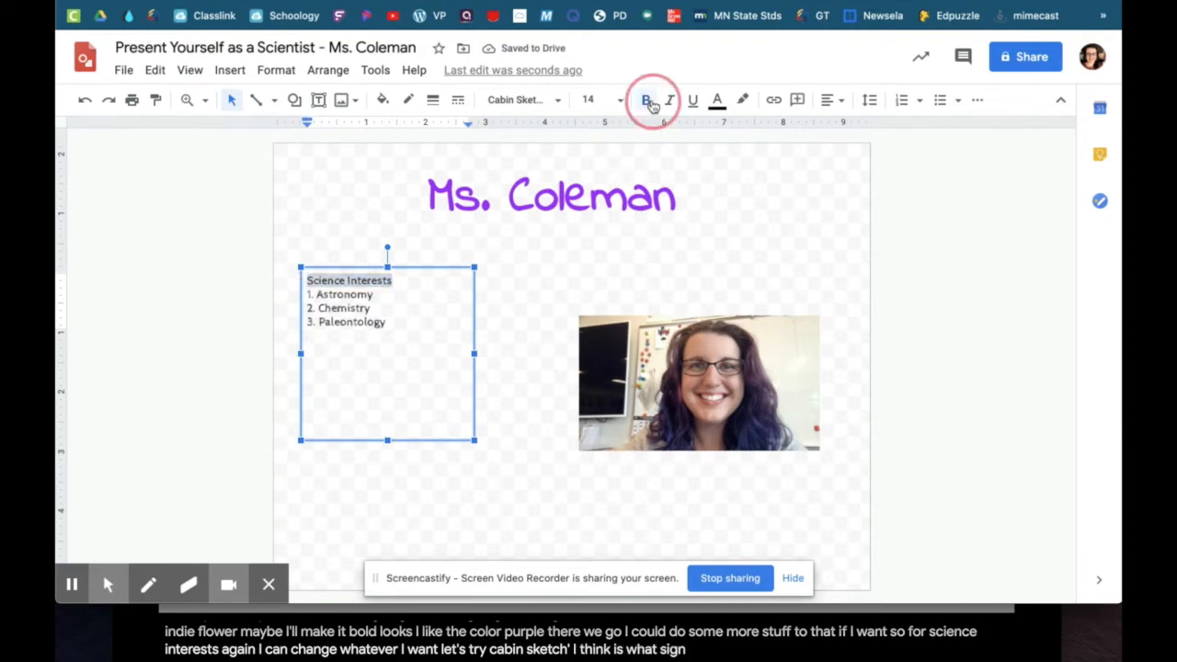
{"action": "left_click", "coordinate": [693, 101]}
Step: Set all the Science Interests text to size 30 and widen its box so each line fits without wrapping
{"action": "left_click_drag", "start_coordinate": [390, 322], "coordinate": [287, 276]}
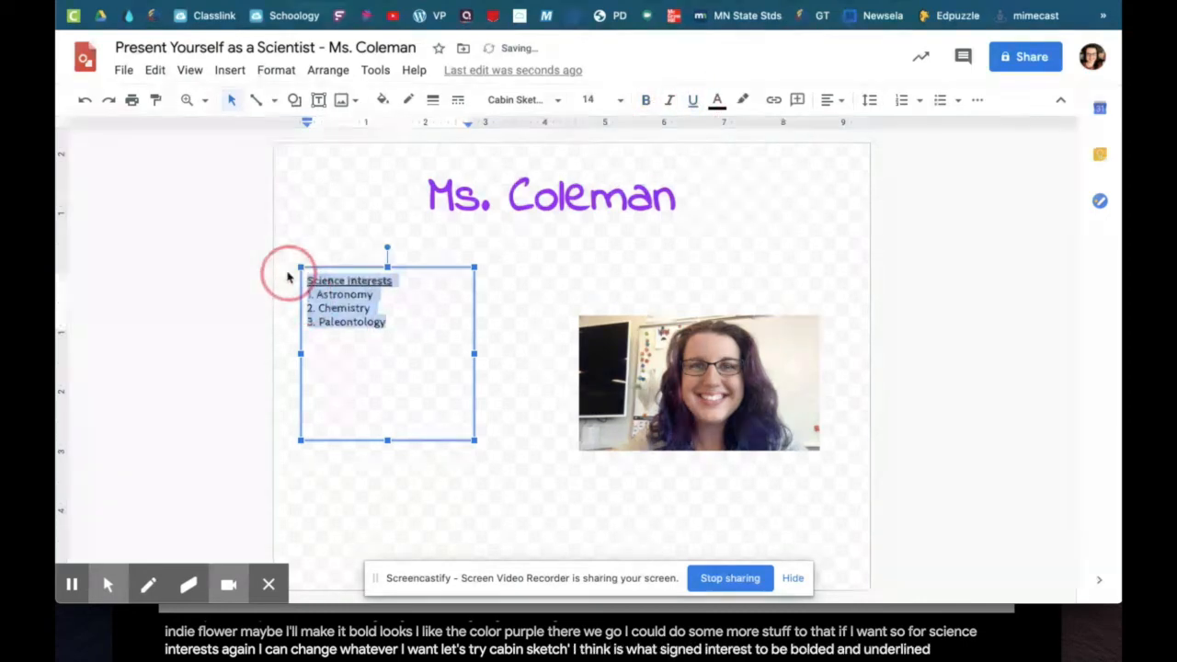
{"action": "left_click", "coordinate": [621, 101]}
{"action": "left_click", "coordinate": [594, 396]}
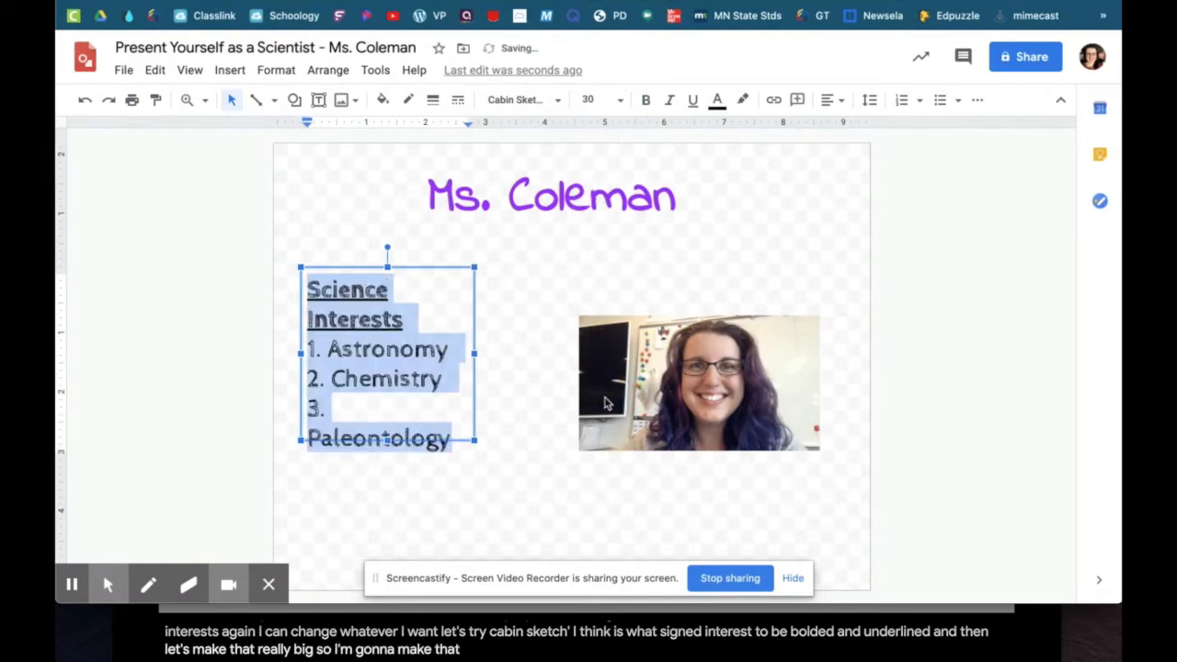
{"action": "left_click_drag", "start_coordinate": [474, 354], "coordinate": [538, 357]}
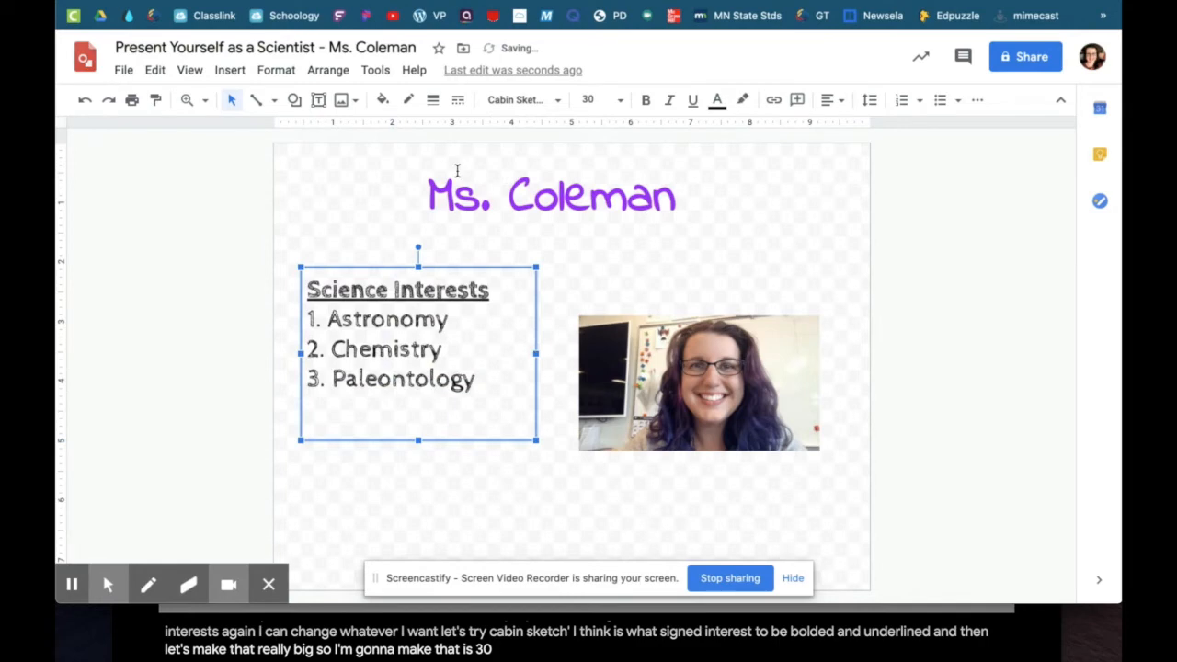
Step: Fill the background of the Science Interests text box with solid cyan
{"action": "left_click", "coordinate": [383, 100]}
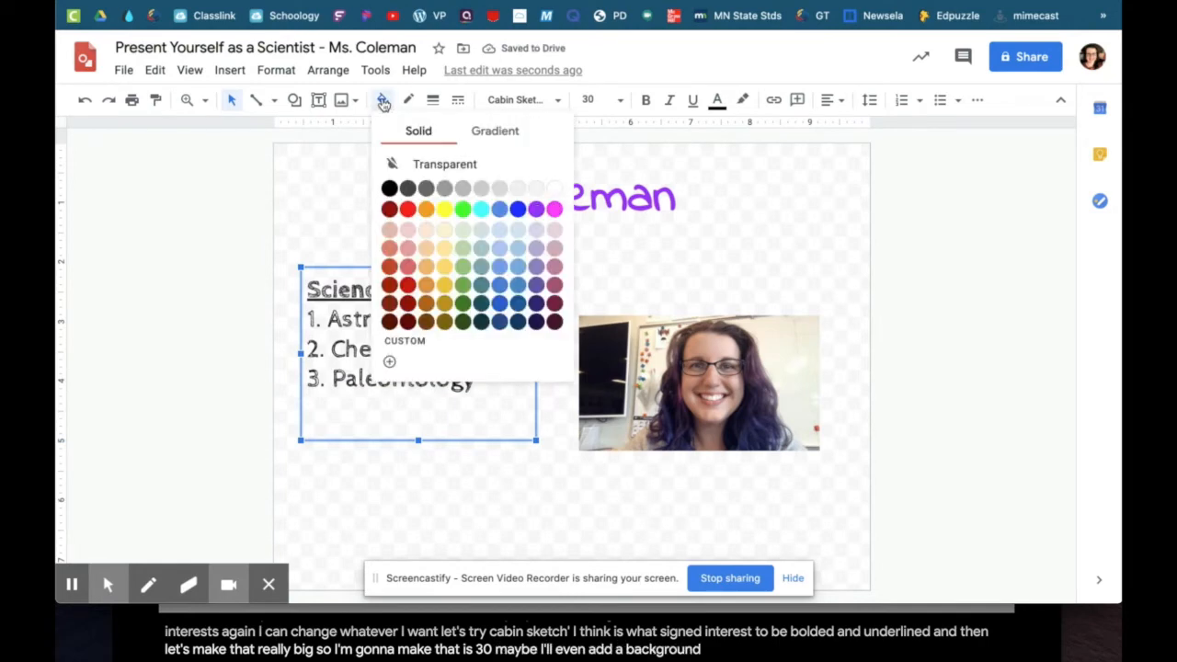
{"action": "left_click", "coordinate": [486, 211]}
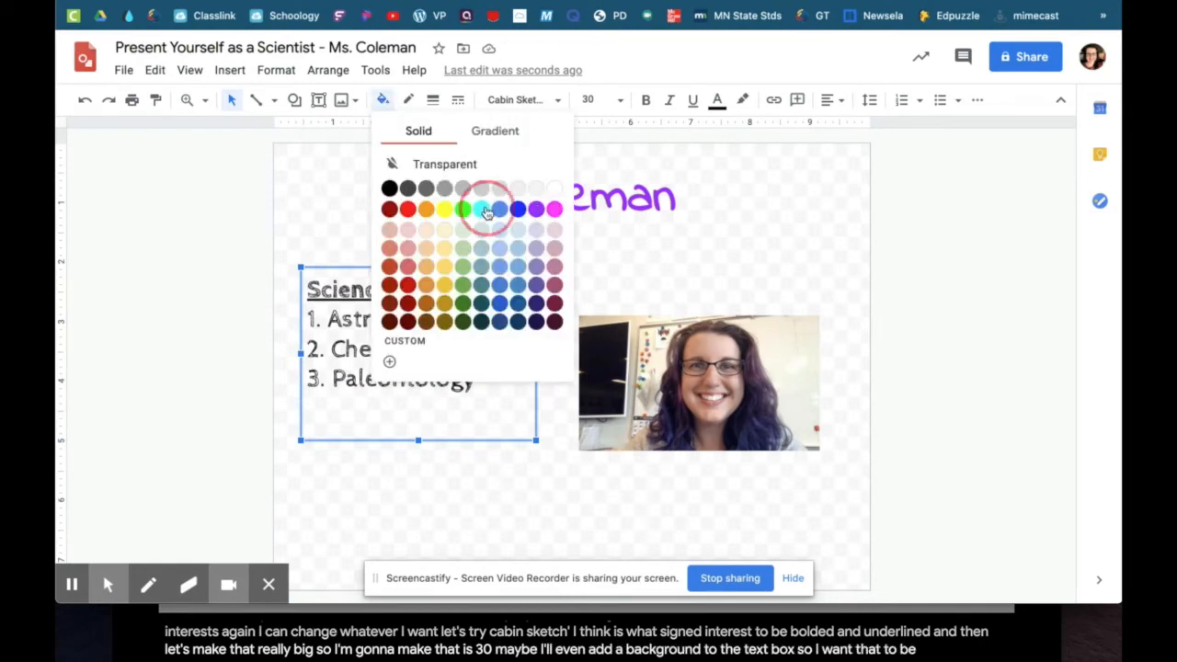
{"action": "left_click", "coordinate": [657, 256]}
Step: Move the selfie up beside the Science Interests box and crop both of its sides to leave a head shot
{"action": "mouse_move", "coordinate": [691, 387]}
{"action": "left_mouse_down"}
{"action": "mouse_move", "coordinate": [693, 354]}
{"action": "mouse_move", "coordinate": [693, 368]}
{"action": "left_mouse_up"}
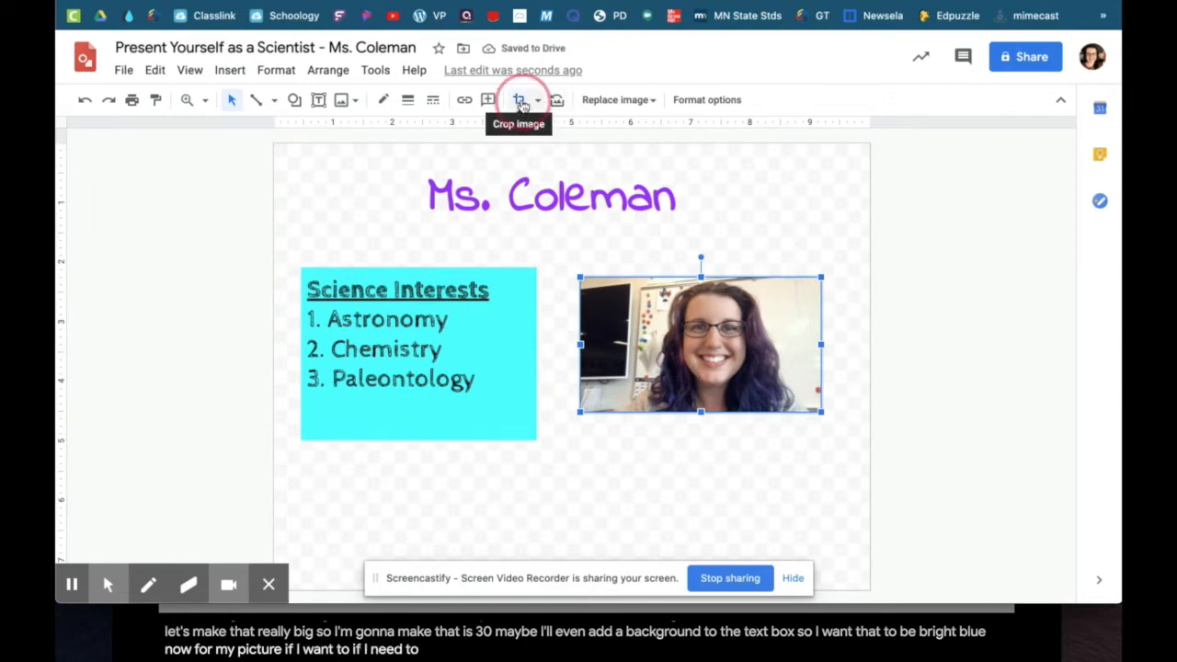
{"action": "left_click", "coordinate": [519, 99]}
{"action": "left_click_drag", "start_coordinate": [822, 344], "coordinate": [800, 348]}
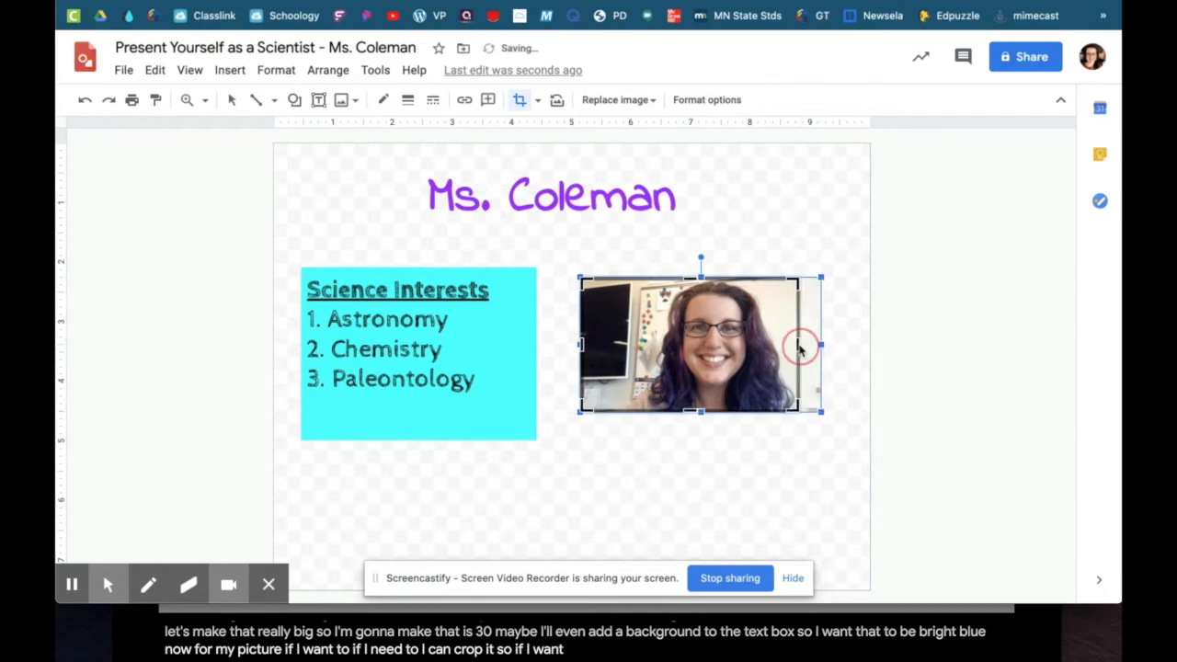
{"action": "left_click_drag", "start_coordinate": [582, 344], "coordinate": [641, 342]}
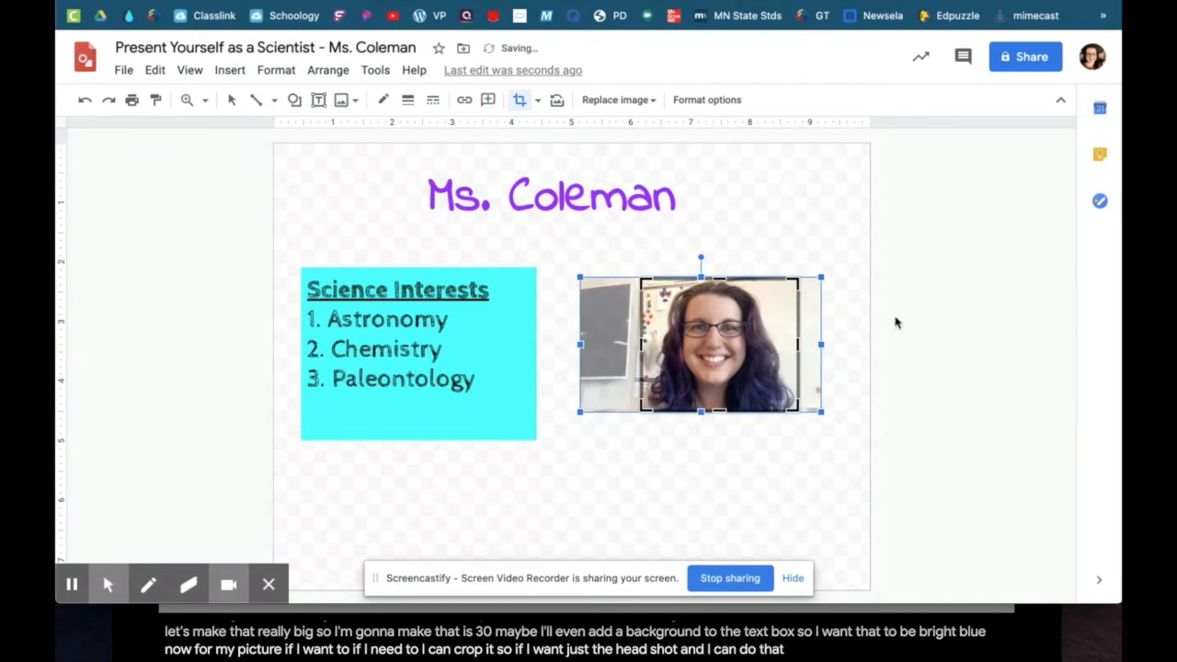
{"action": "key", "text": "Return"}
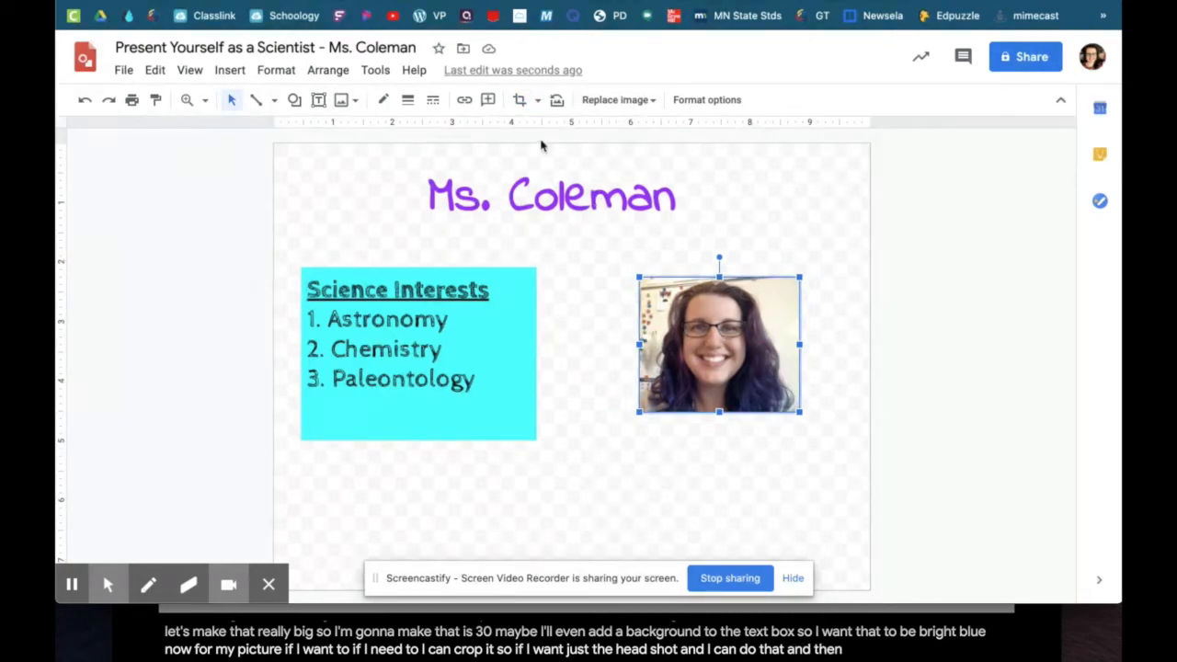
Step: Add a thick magenta border around the cropped selfie
{"action": "left_click", "coordinate": [384, 99]}
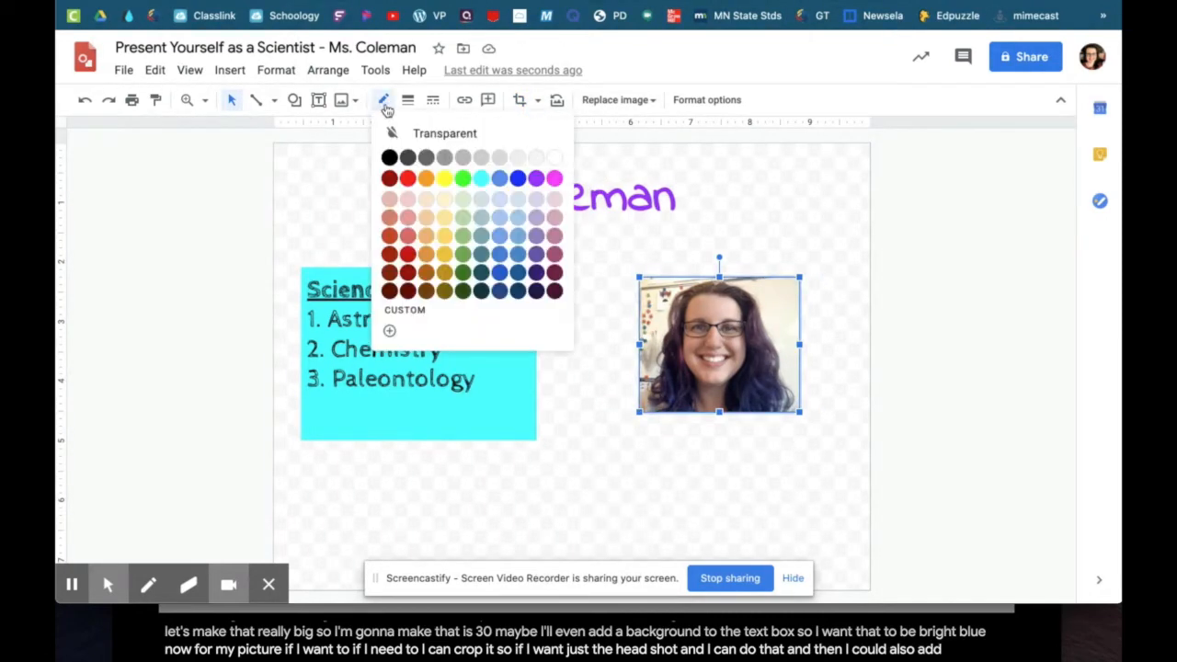
{"action": "left_click", "coordinate": [555, 178]}
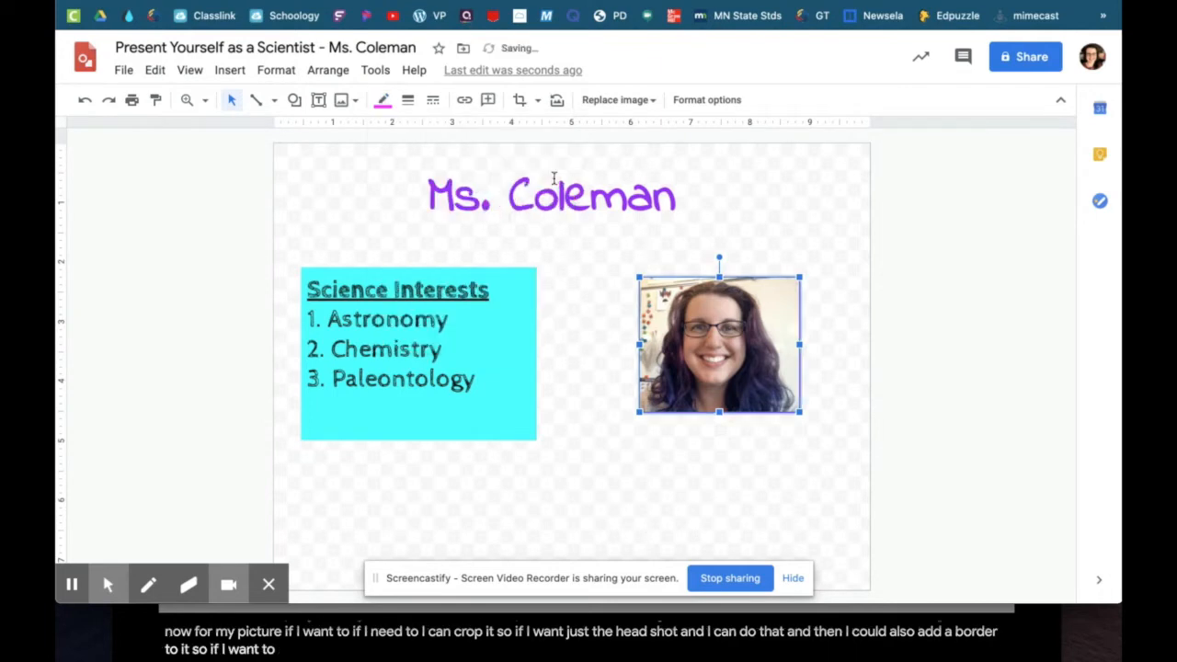
{"action": "left_click", "coordinate": [409, 99]}
{"action": "left_click", "coordinate": [446, 232]}
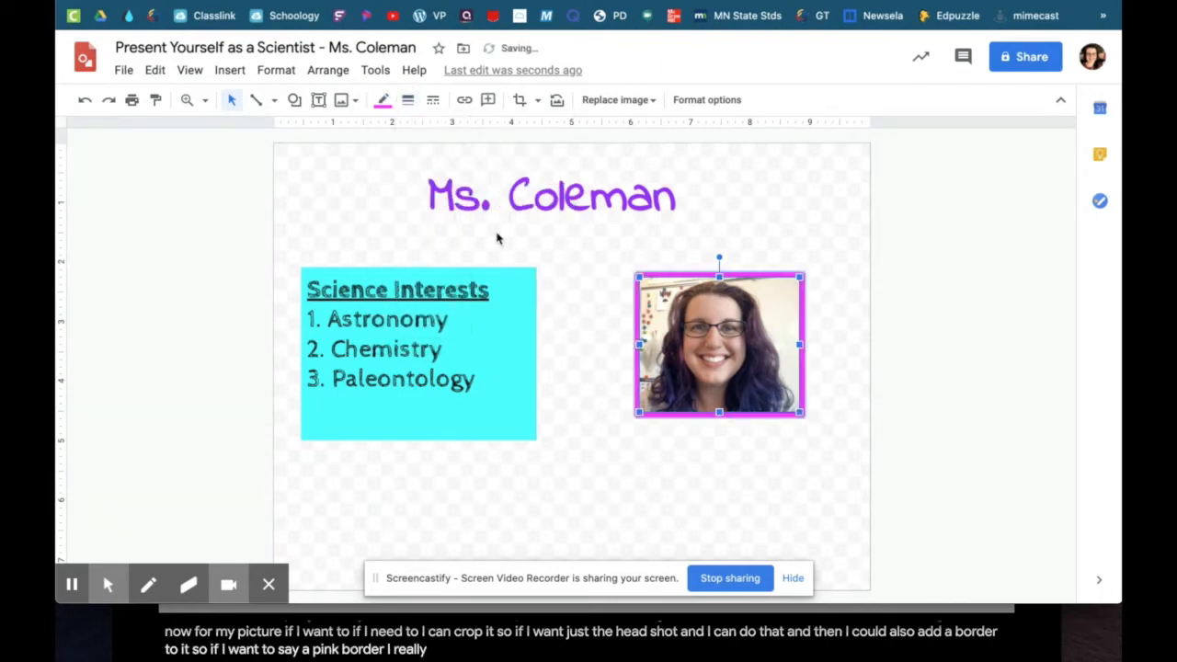
{"action": "left_click", "coordinate": [909, 320]}
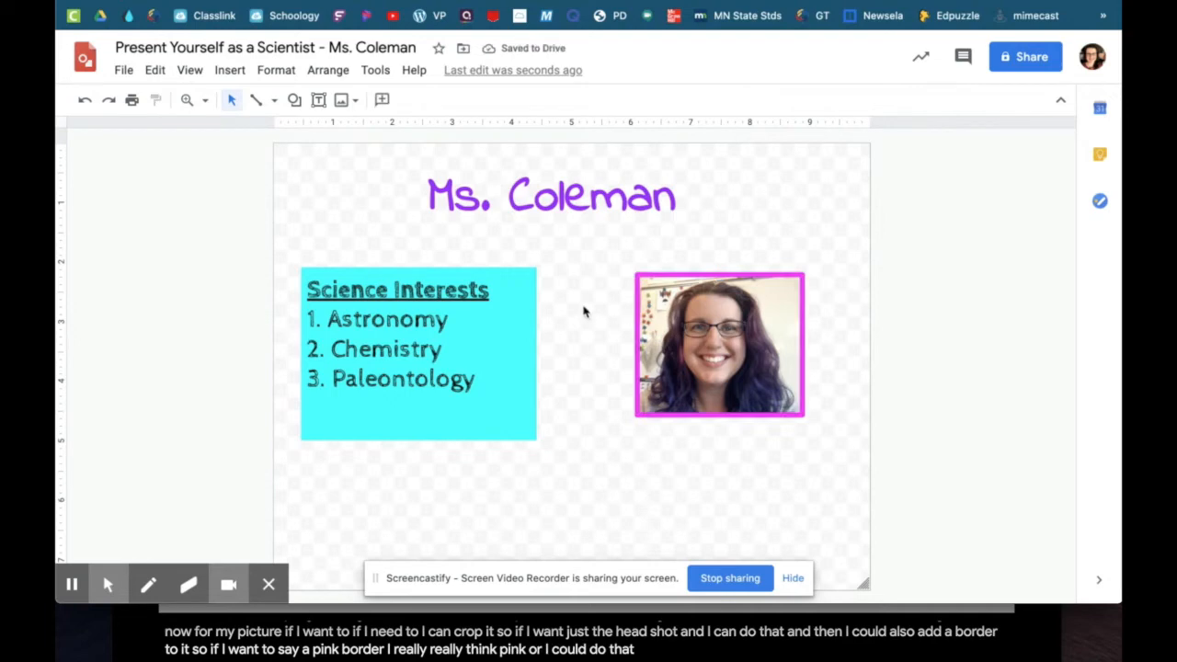
Step: Set the drawing's background to a solid light blue
{"action": "right_click", "coordinate": [572, 257]}
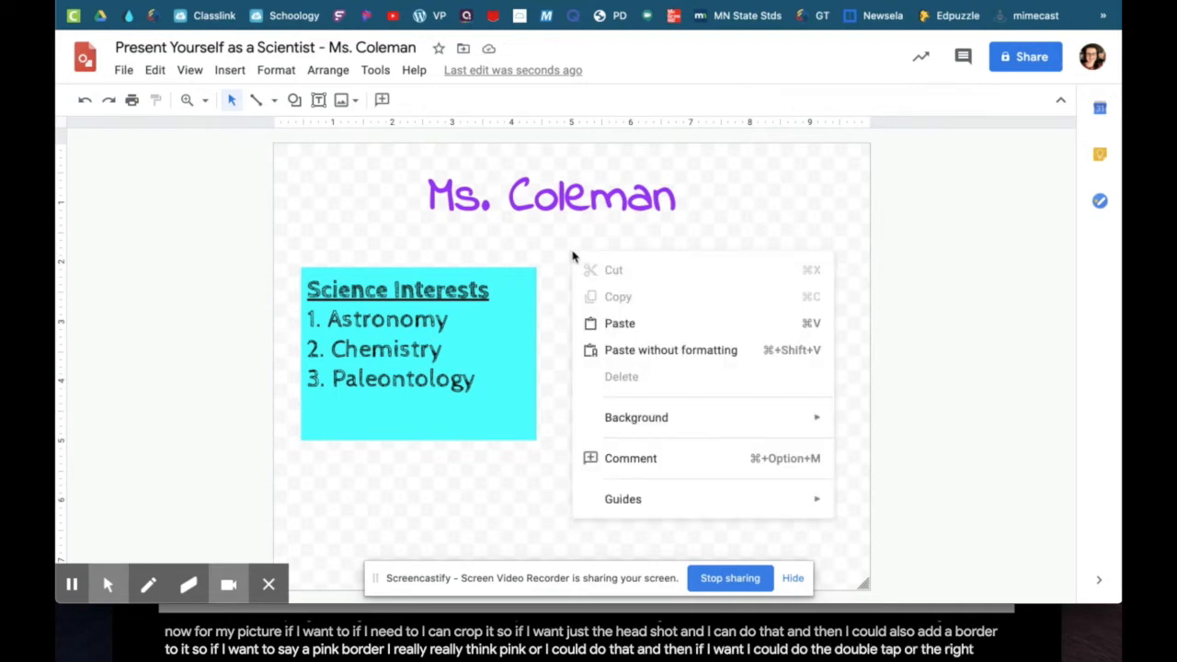
{"action": "mouse_move", "coordinate": [654, 416]}
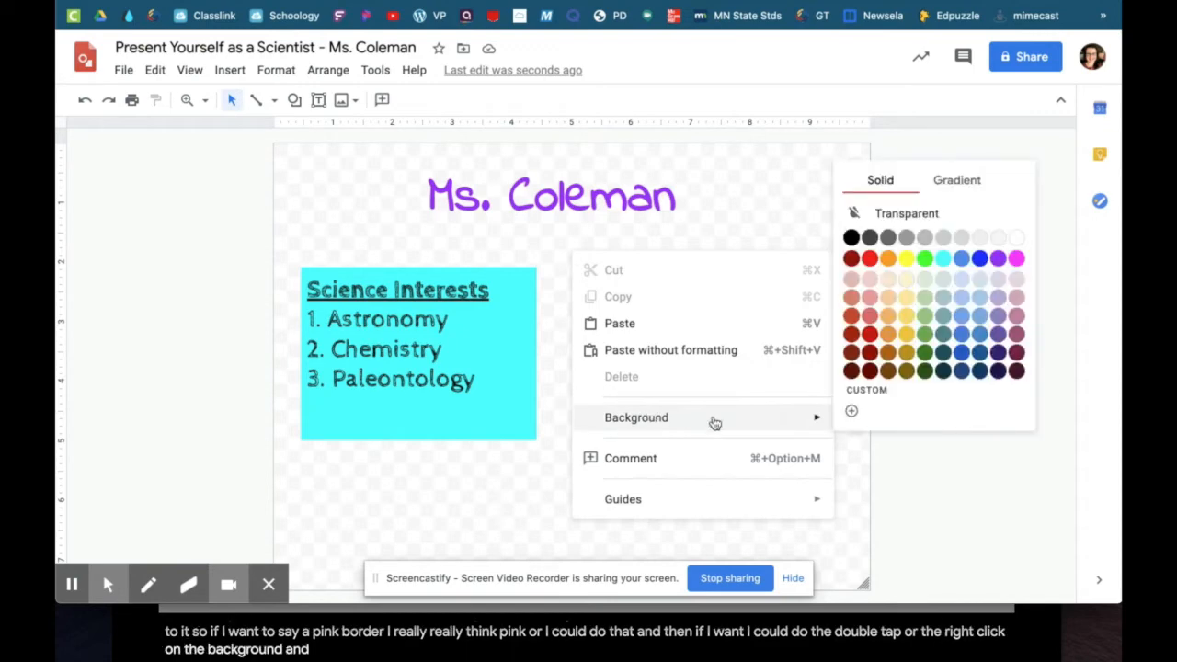
{"action": "left_click", "coordinate": [982, 300]}
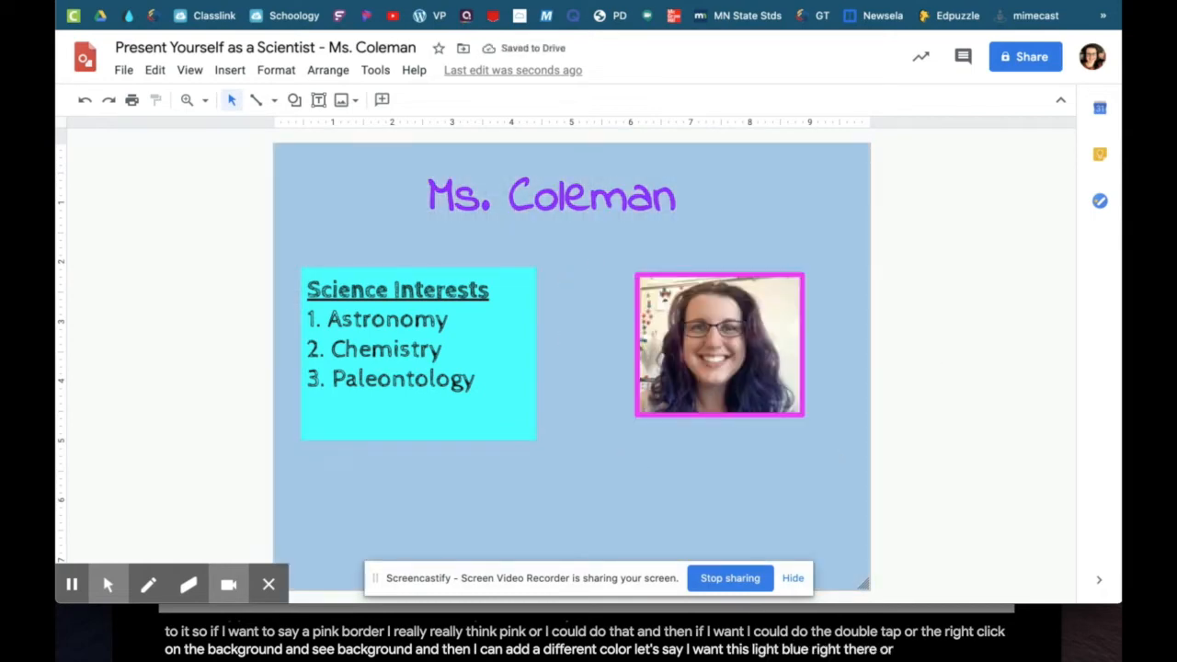
Step: Open a new browser tab
{"action": "left_click", "coordinate": [437, 1]}
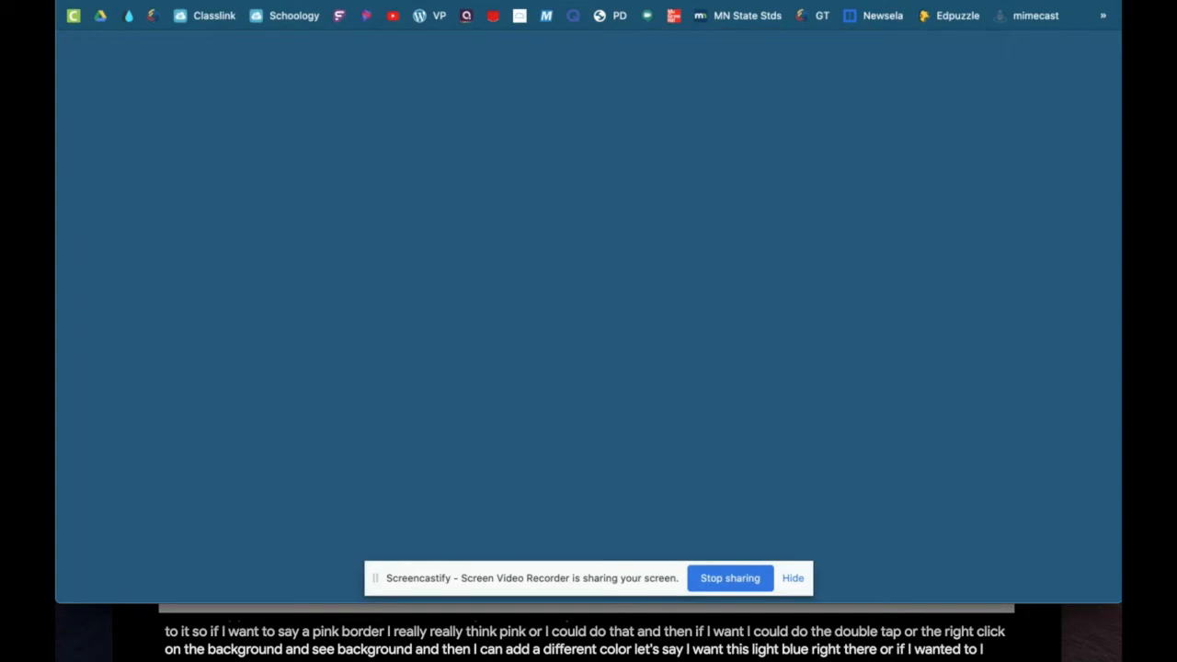